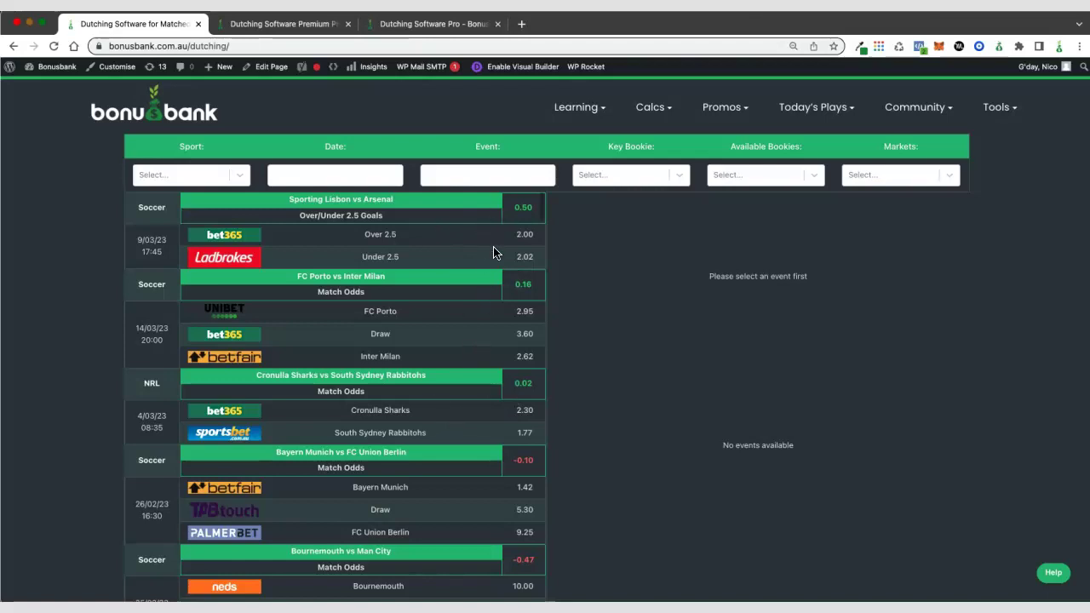
pyautogui.scroll(-2, 484, 417)
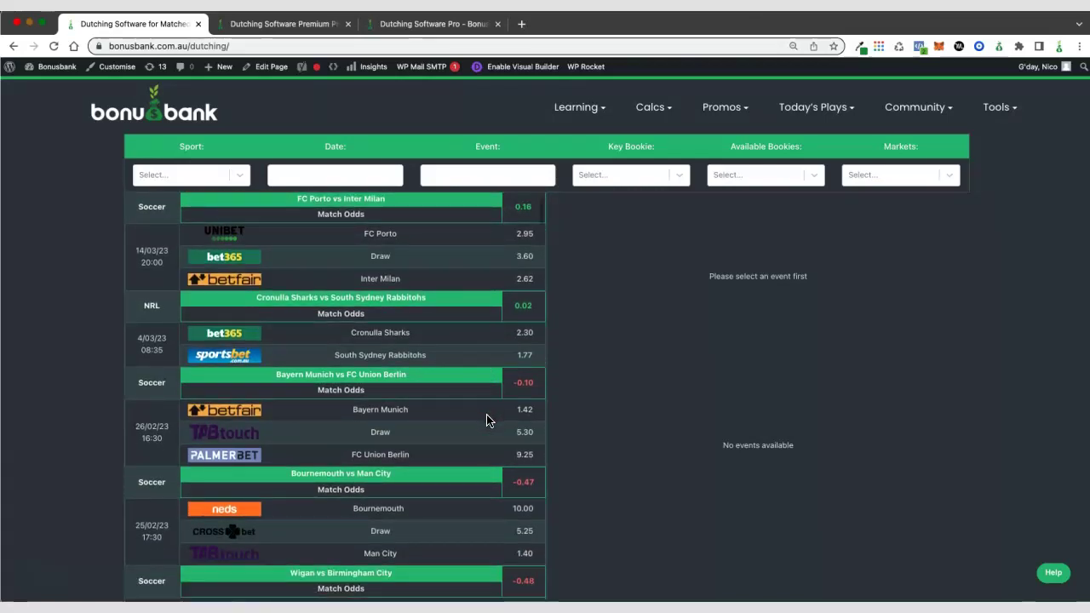
pyautogui.scroll(-2, 488, 419)
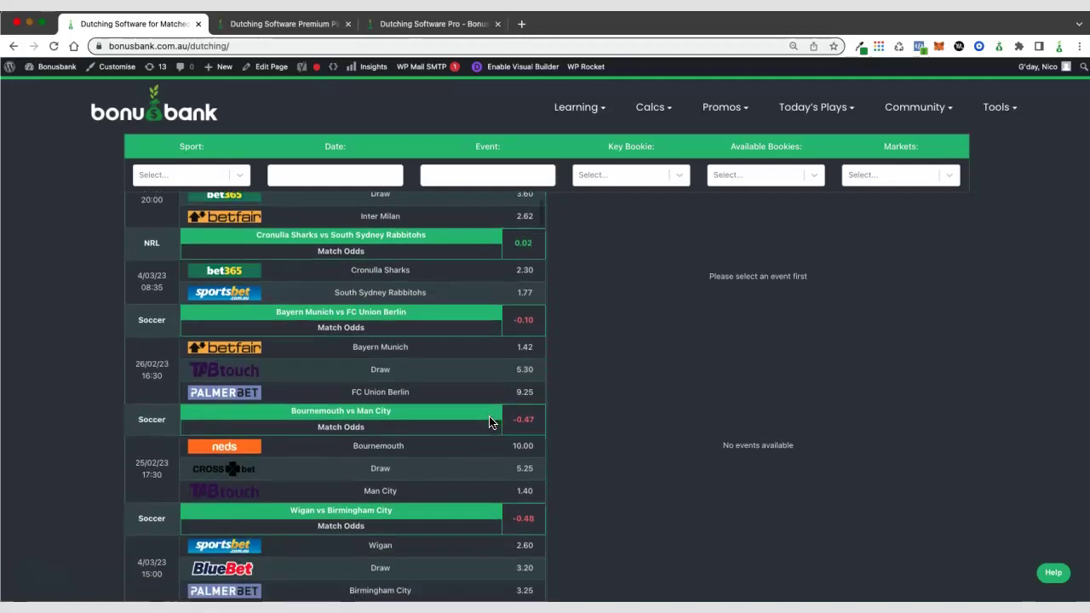
pyautogui.scroll(-7, 499, 448)
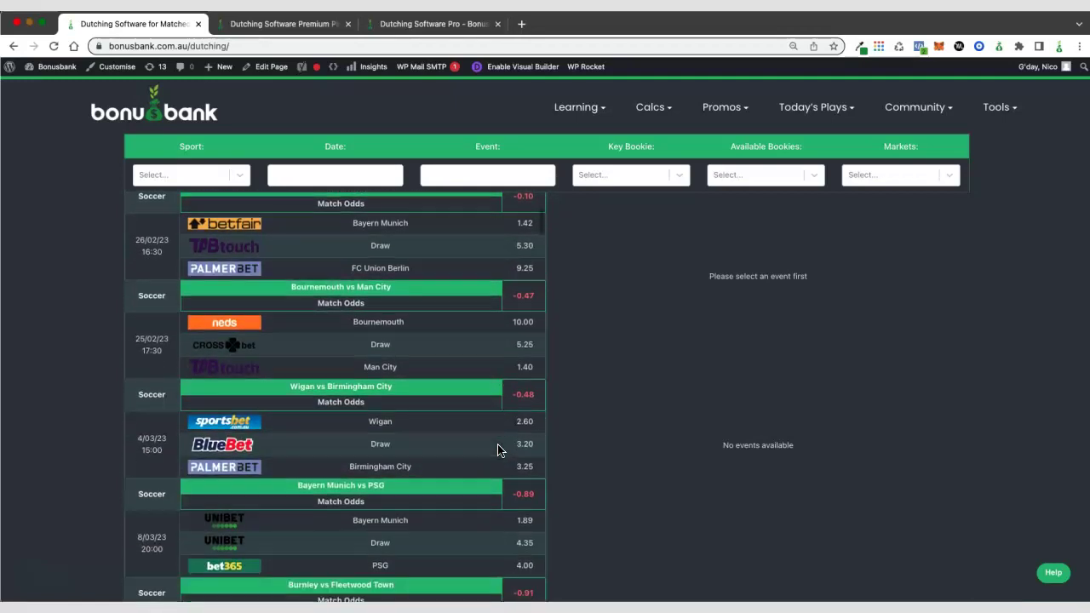
pyautogui.scroll(11, 498, 449)
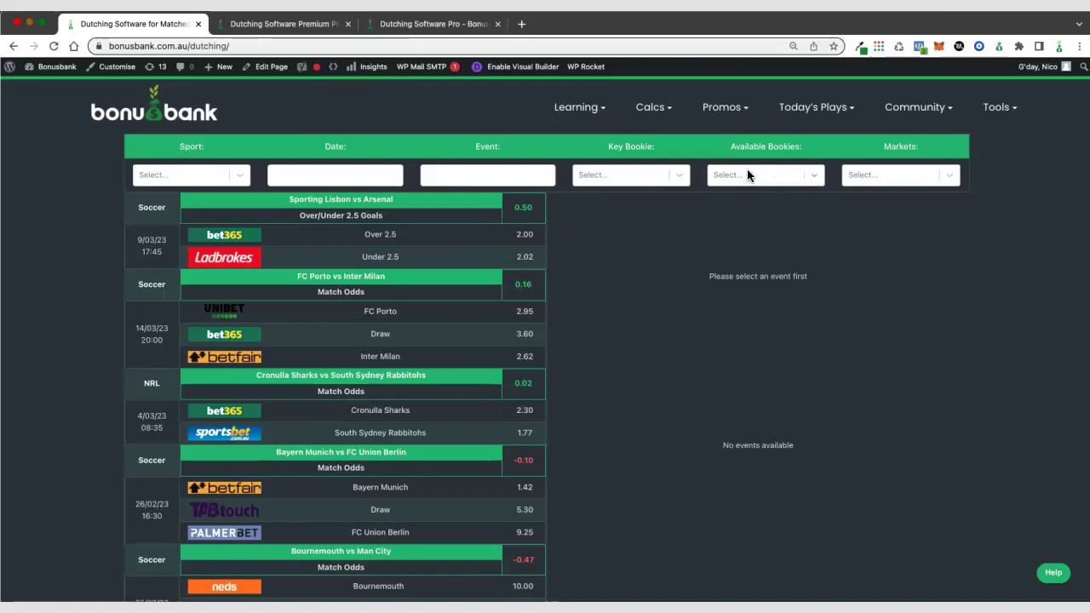
# Tick Bet365, Betr, Betright, Boombet, Ladbrokes, Neds, Picklebet and Realbookie in Available Bookies.
pyautogui.click(812, 181)
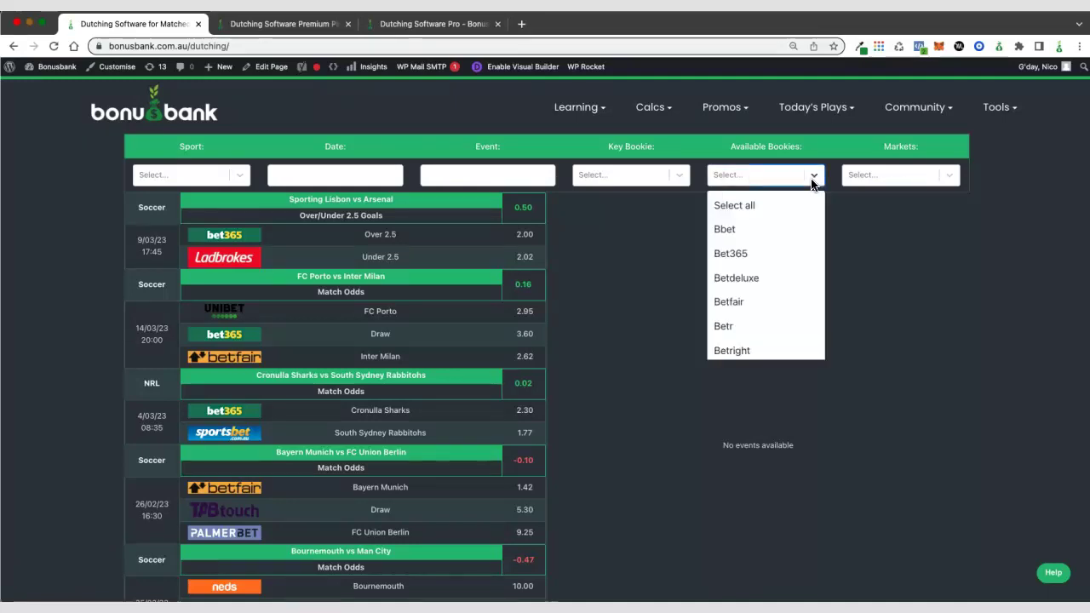
pyautogui.click(762, 253)
pyautogui.scroll(-2, 761, 275)
pyautogui.click(735, 237)
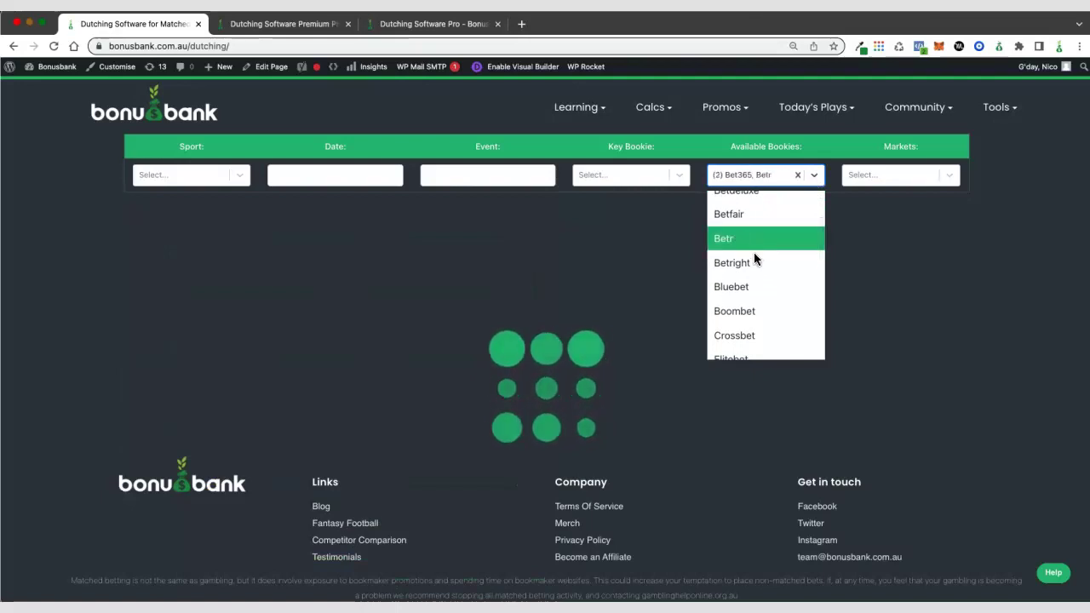
pyautogui.click(761, 262)
pyautogui.click(761, 312)
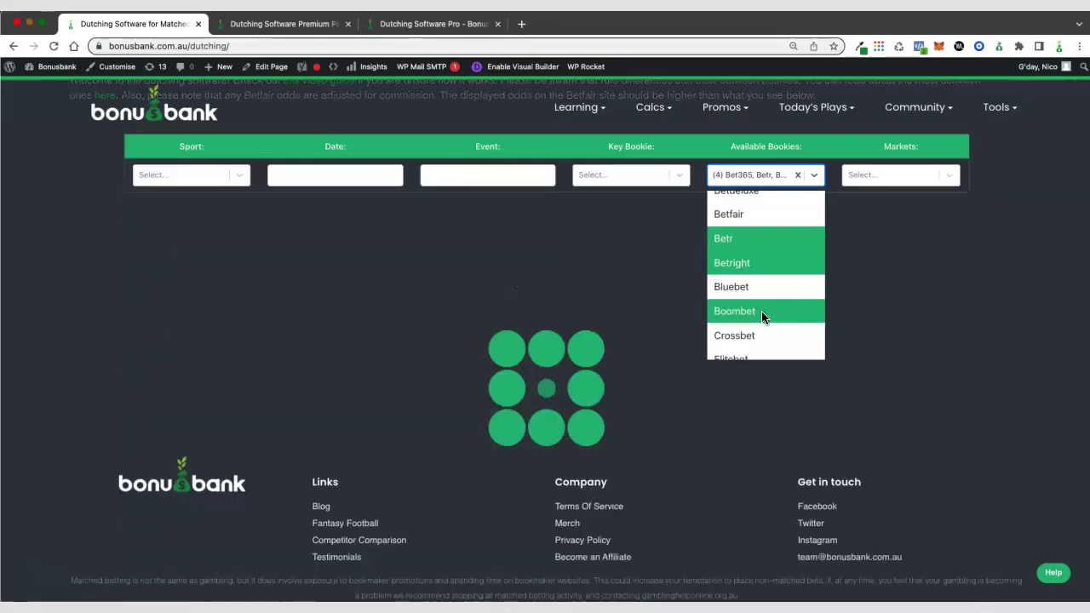
pyautogui.scroll(-3, 761, 311)
pyautogui.click(753, 271)
pyautogui.click(757, 295)
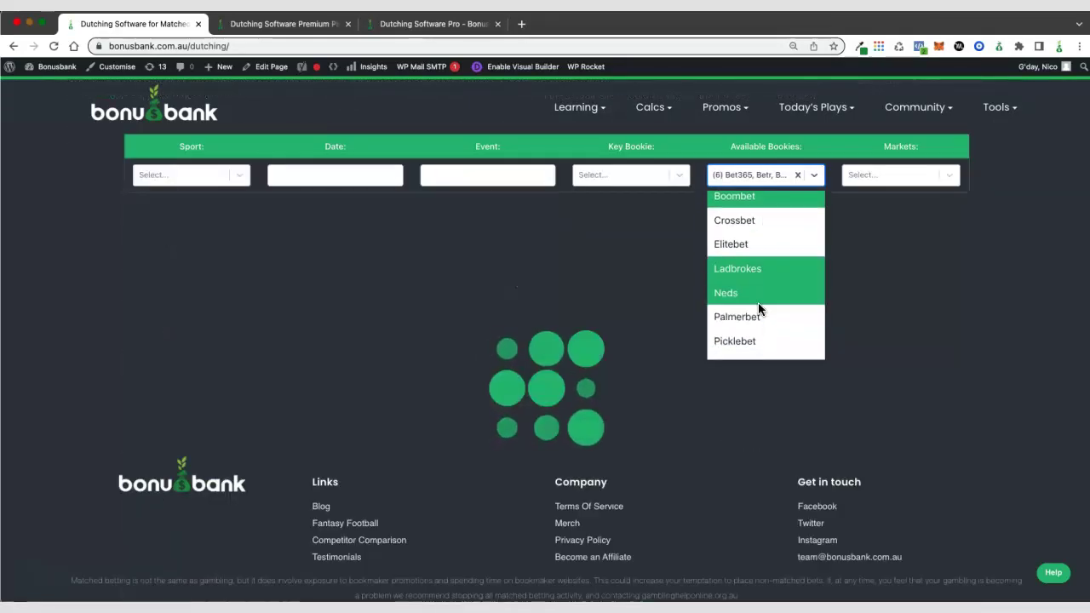
pyautogui.scroll(-2, 762, 311)
pyautogui.click(748, 246)
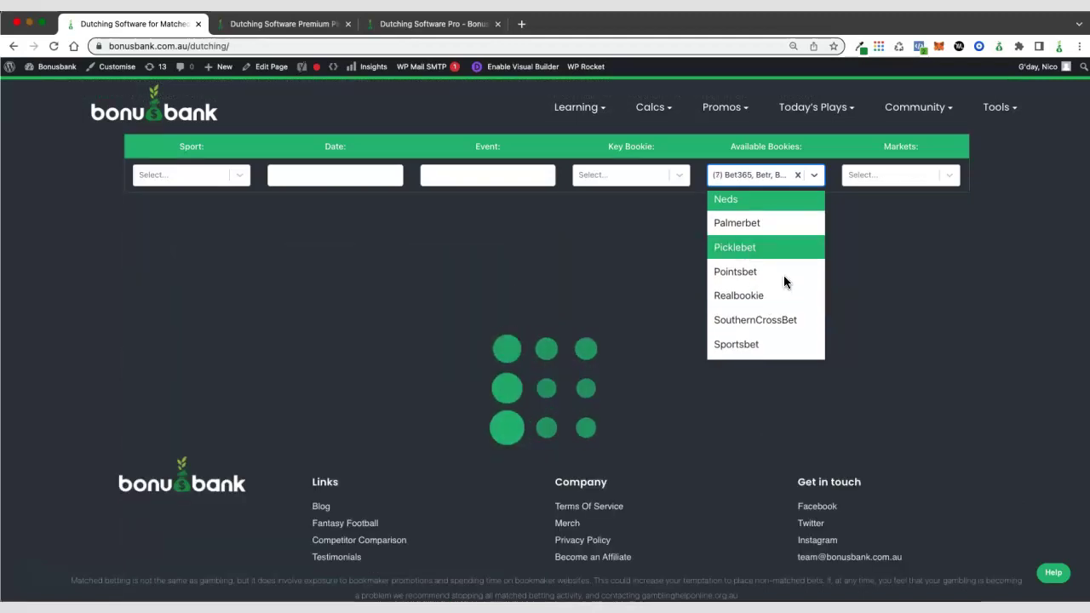
pyautogui.click(770, 296)
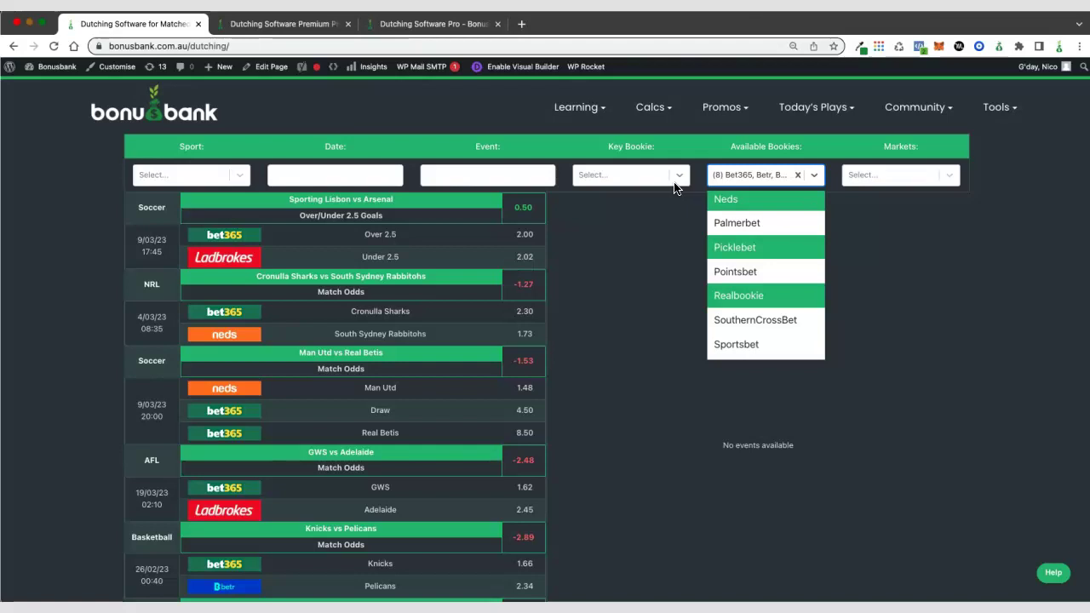
# Add Sportsbet to the available bookies, set it as key bookie, then clear the key bookie.
pyautogui.click(742, 344)
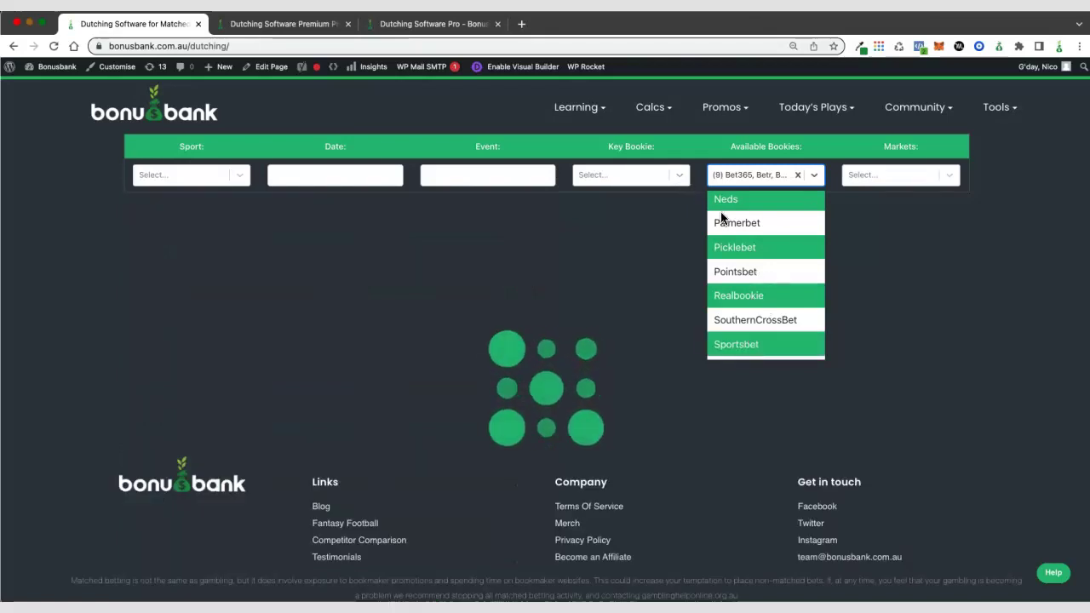
pyautogui.click(680, 177)
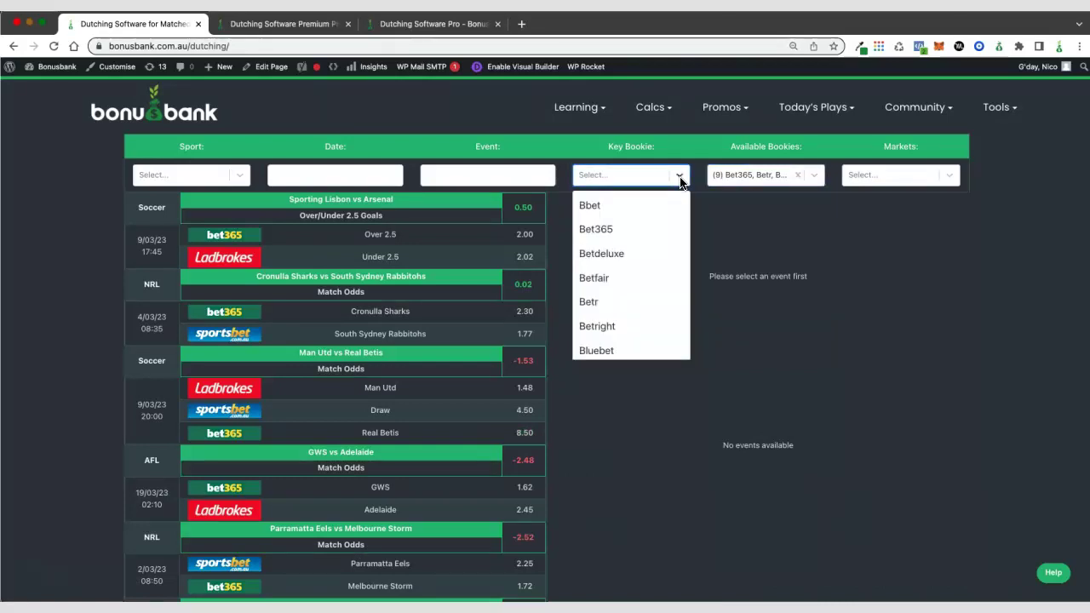
pyautogui.scroll(-1, 662, 246)
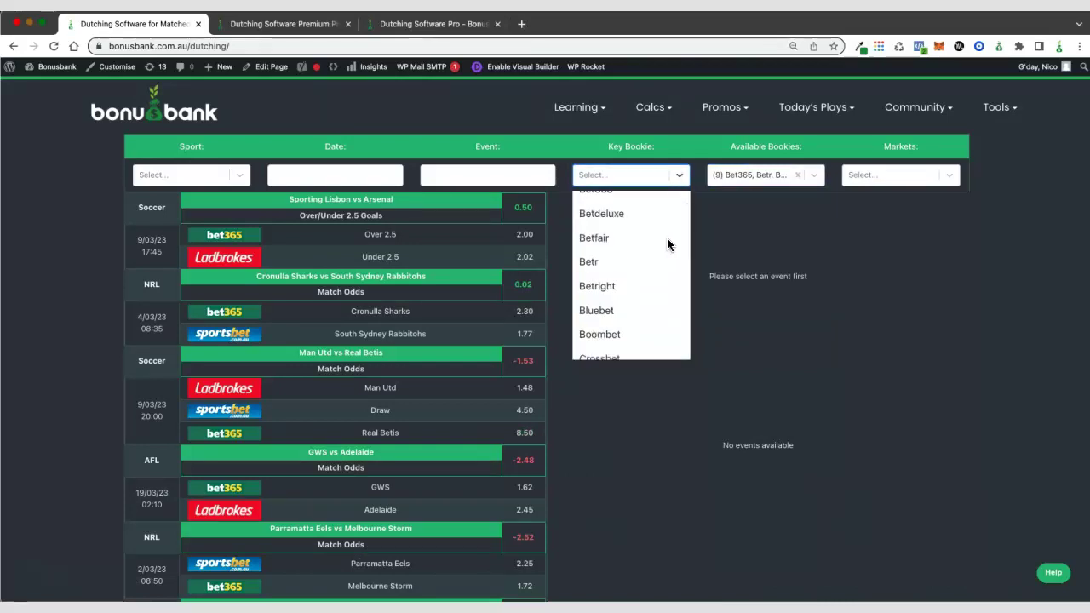
pyautogui.scroll(-1, 668, 240)
pyautogui.scroll(-1, 667, 241)
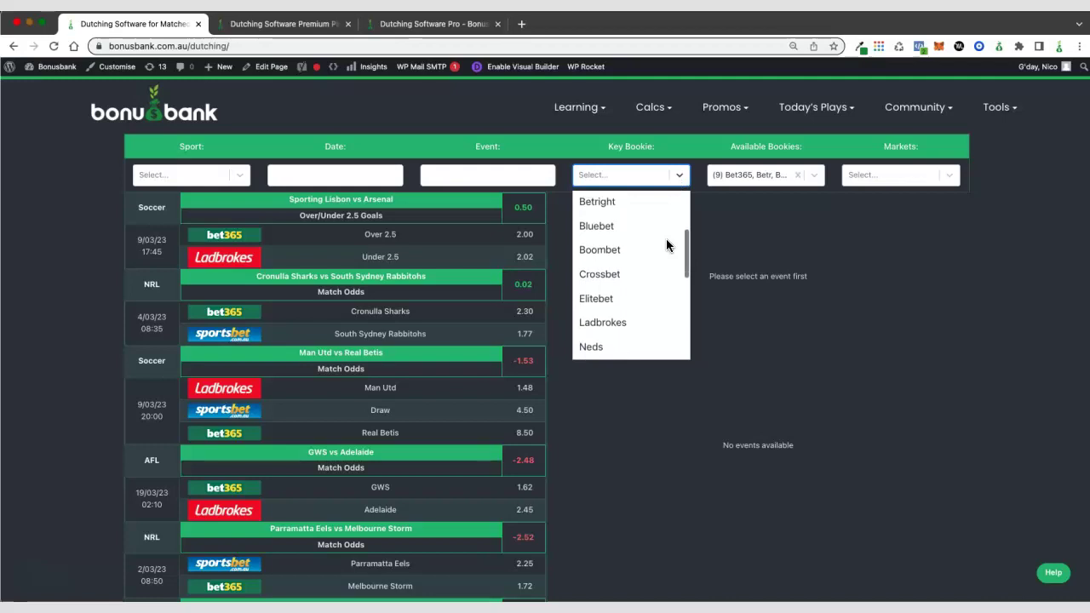
pyautogui.scroll(-4, 667, 245)
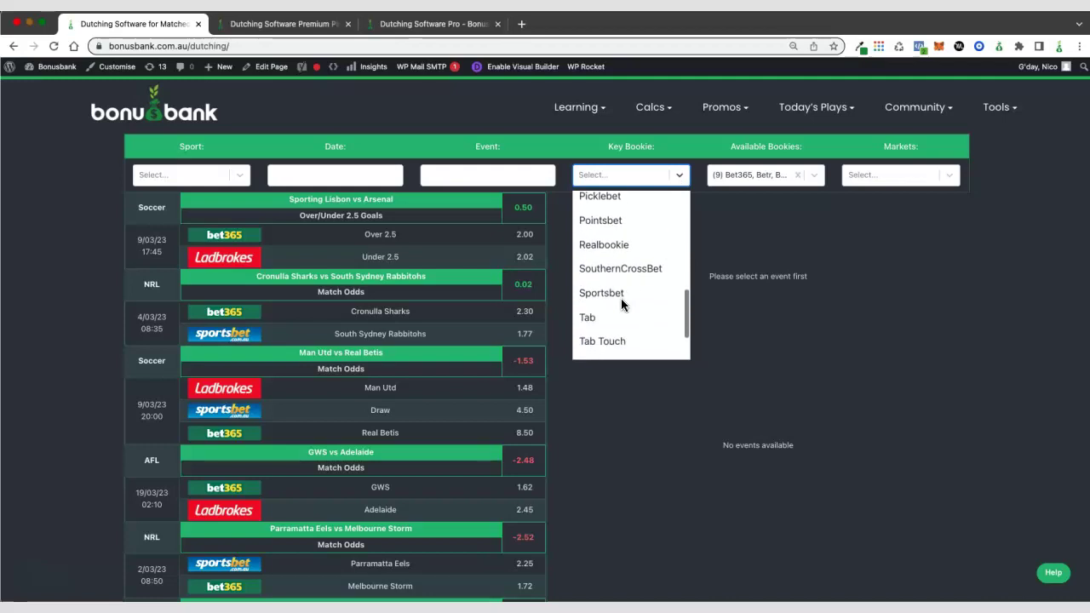
pyautogui.click(621, 294)
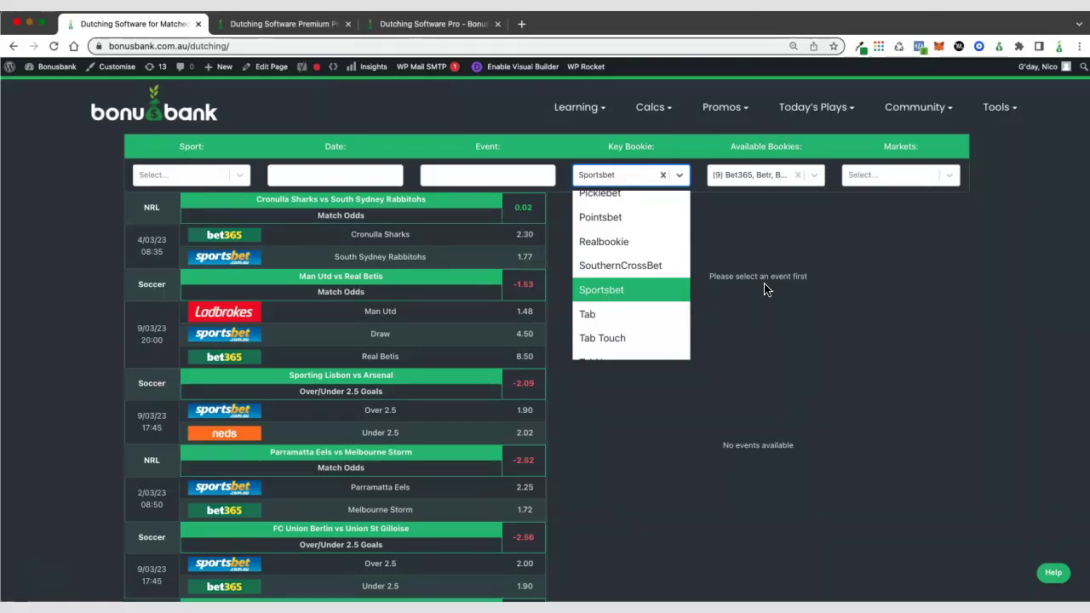
pyautogui.click(662, 175)
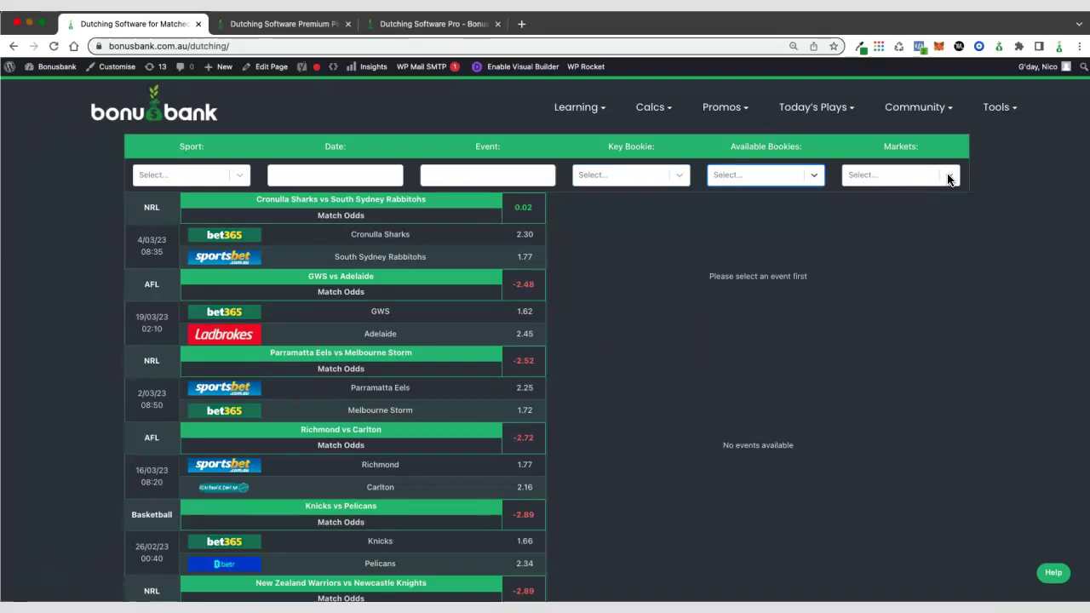
pyautogui.click(948, 177)
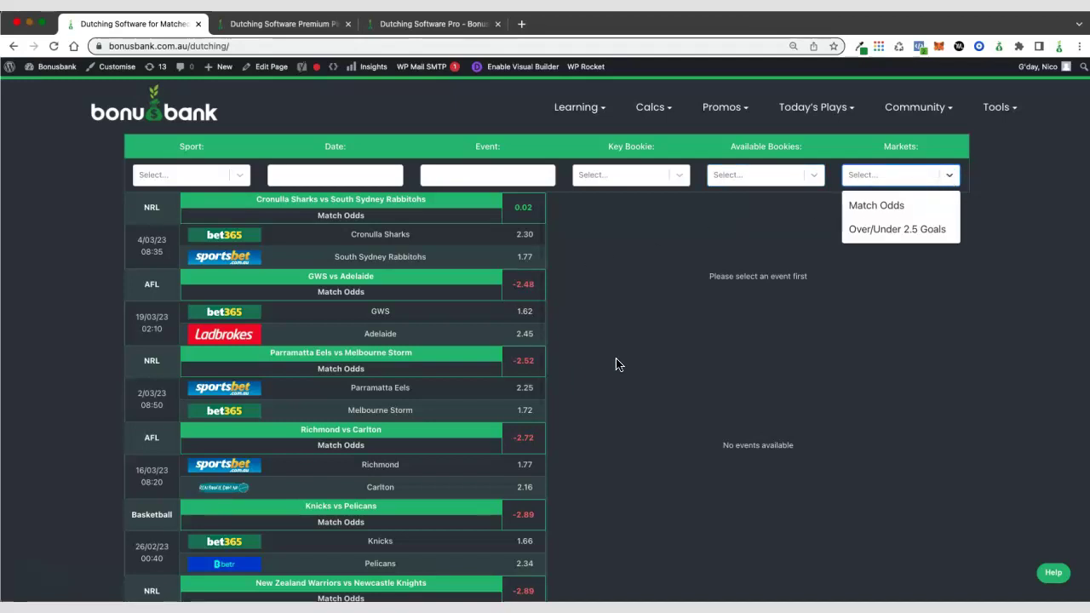
pyautogui.click(948, 176)
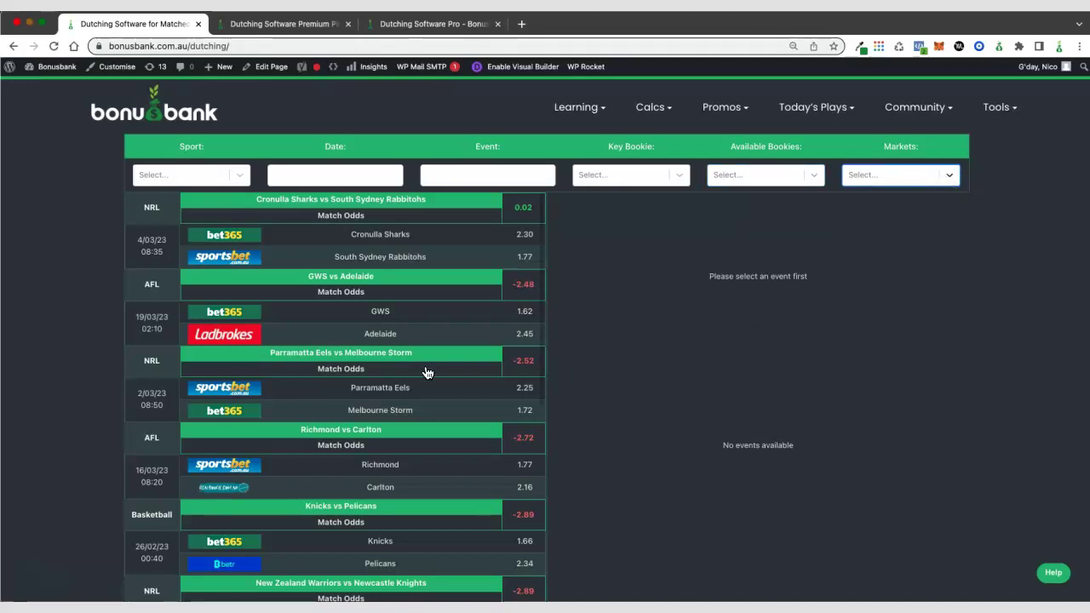
pyautogui.scroll(-1, 441, 416)
pyautogui.scroll(-1, 443, 412)
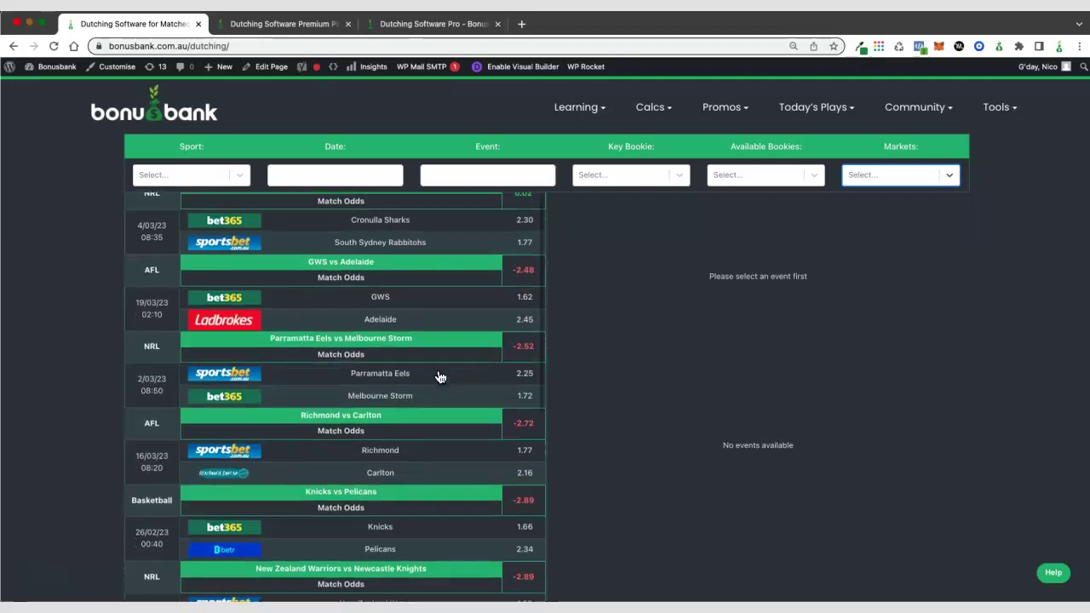
pyautogui.scroll(-3, 425, 383)
pyautogui.scroll(3, 426, 375)
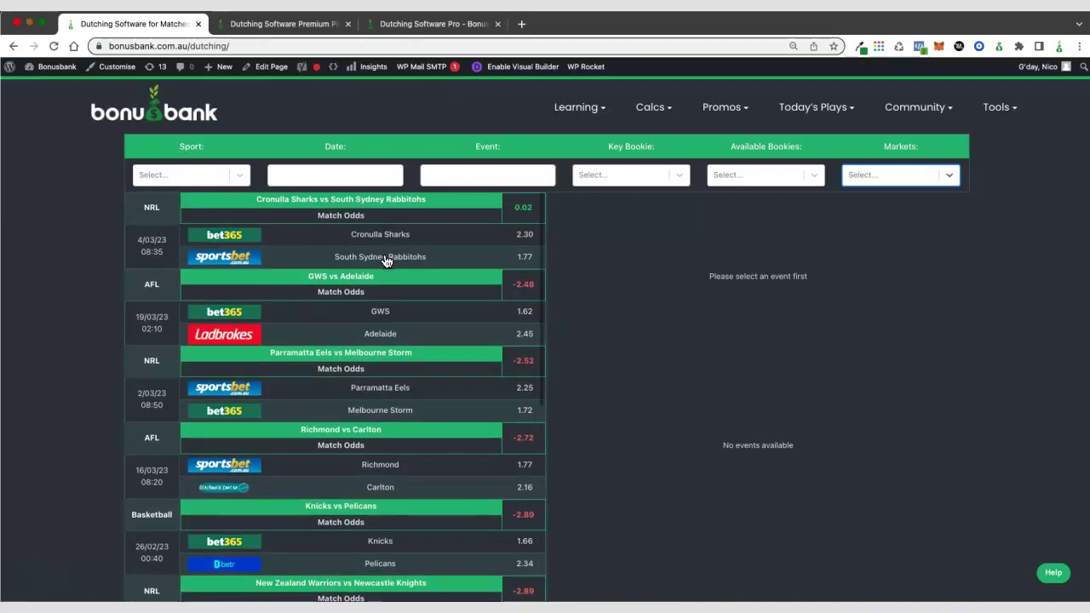
pyautogui.click(385, 261)
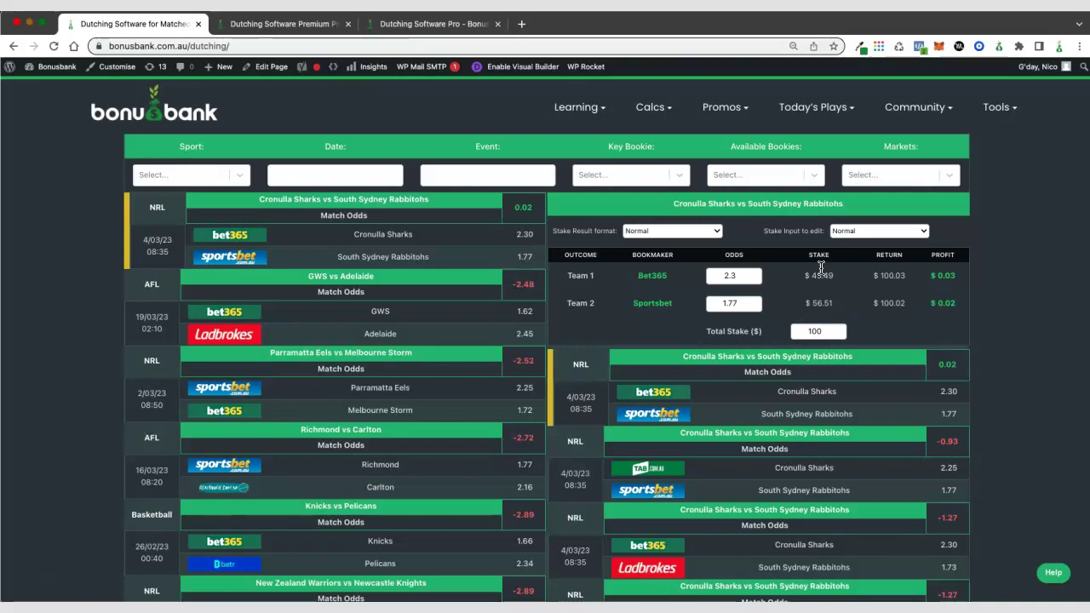
pyautogui.click(718, 230)
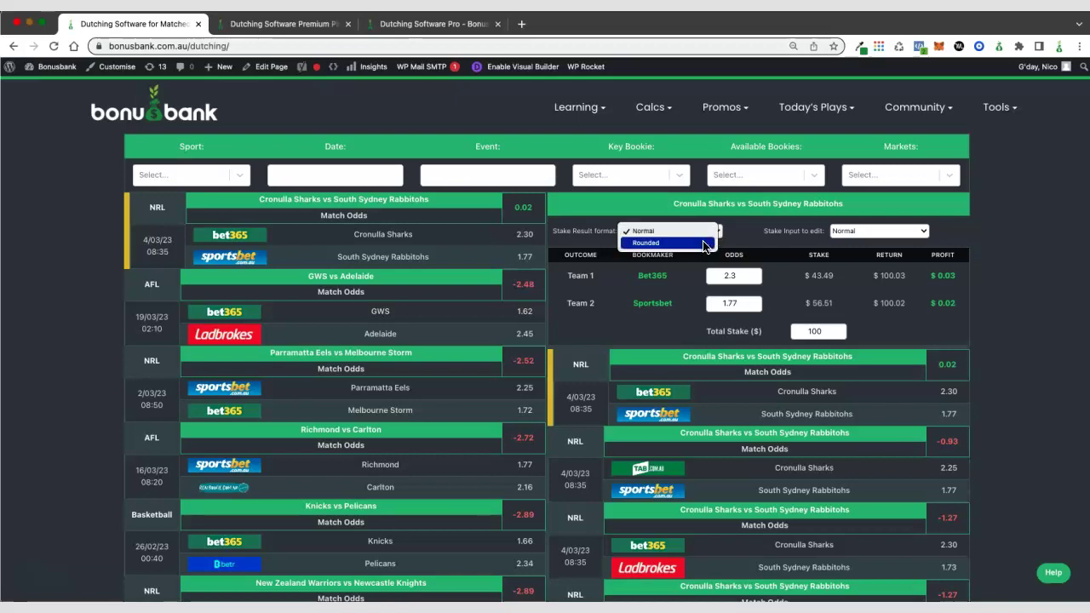
pyautogui.click(703, 243)
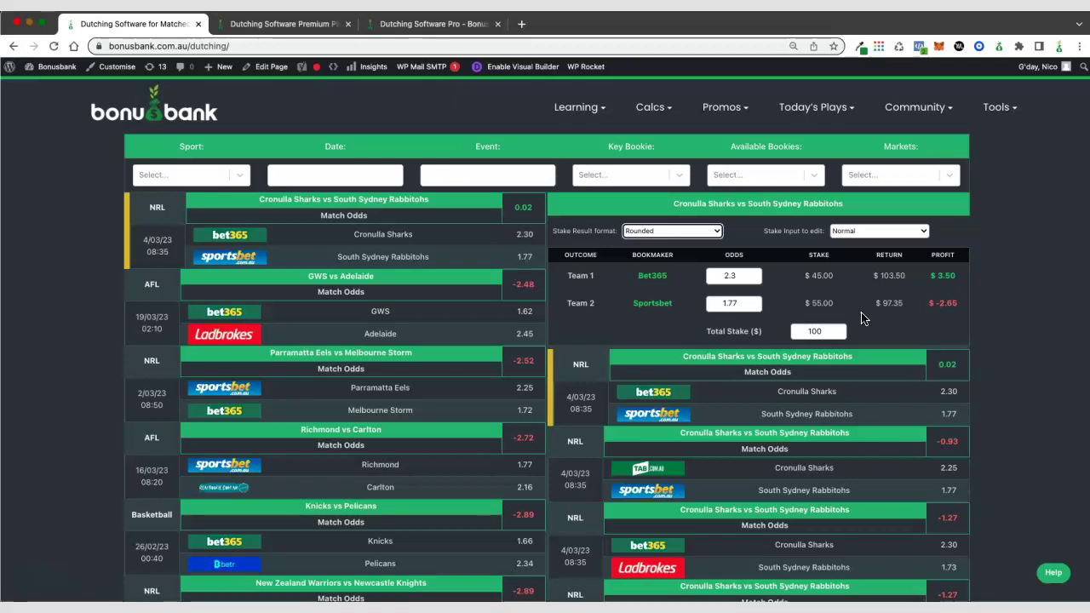
# Make Team 1 the edited stake and change its Bet365 stake from 45 to 100.
pyautogui.click(923, 233)
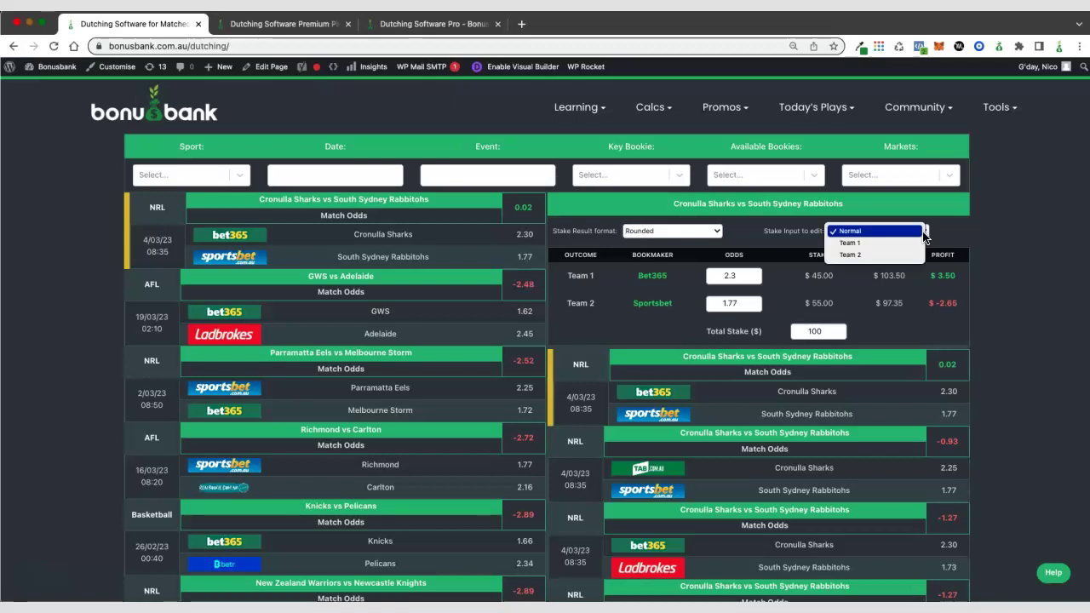
pyautogui.click(916, 243)
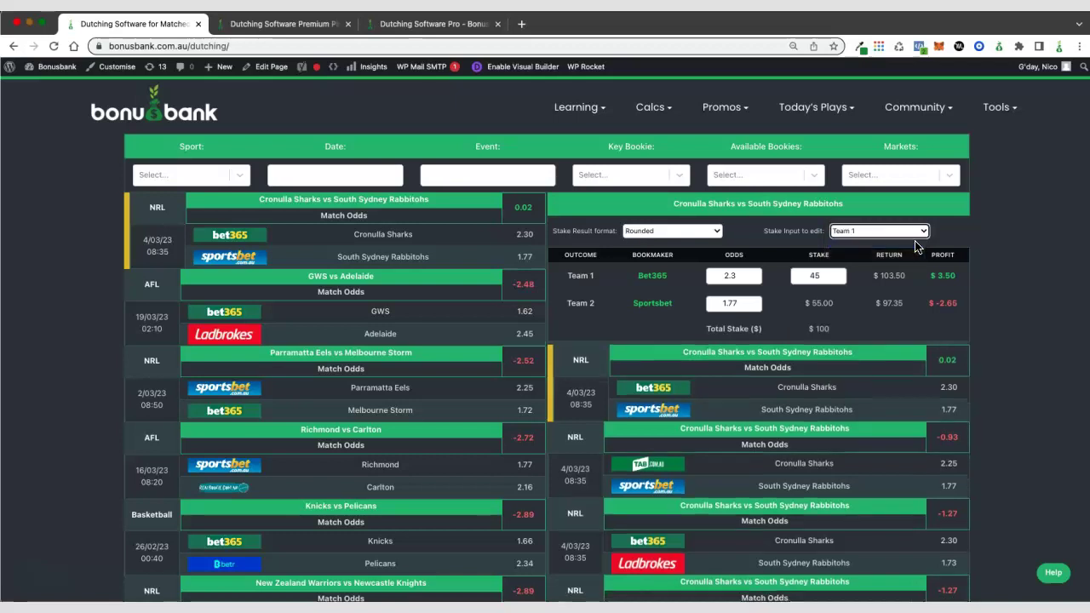
pyautogui.click(838, 277)
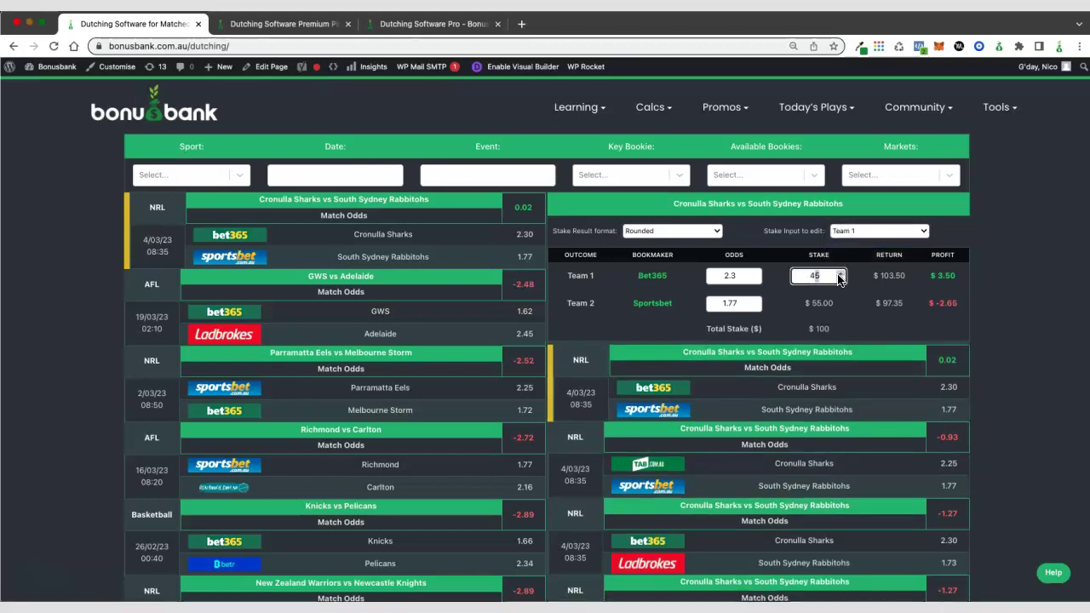
pyautogui.press('BackSpace')
pyautogui.press('BackSpace')
pyautogui.write('100')
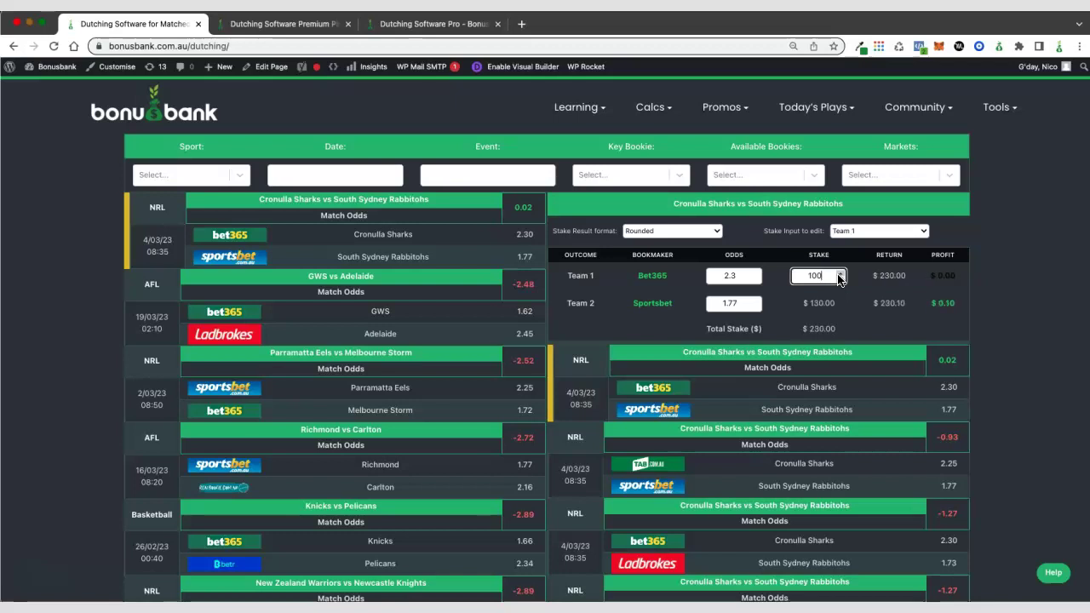
pyautogui.click(873, 317)
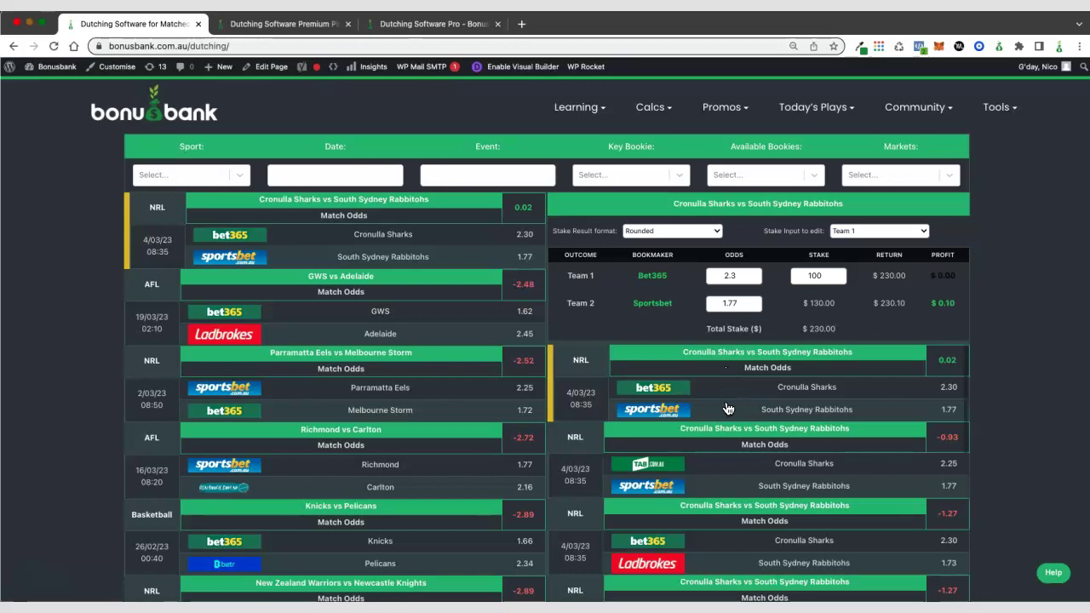
pyautogui.scroll(-1, 728, 408)
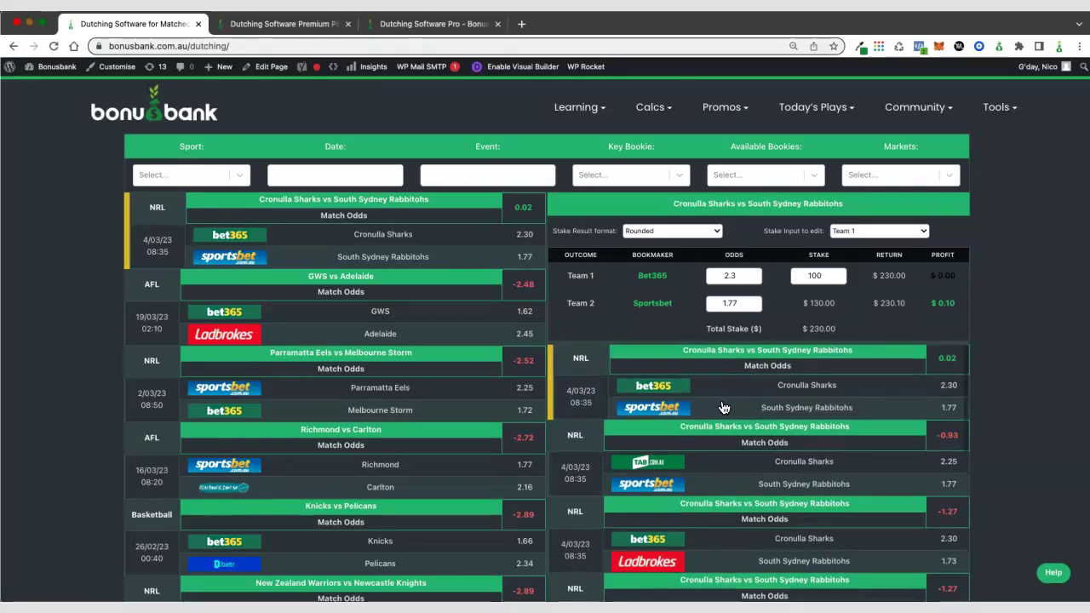
pyautogui.scroll(-1, 722, 408)
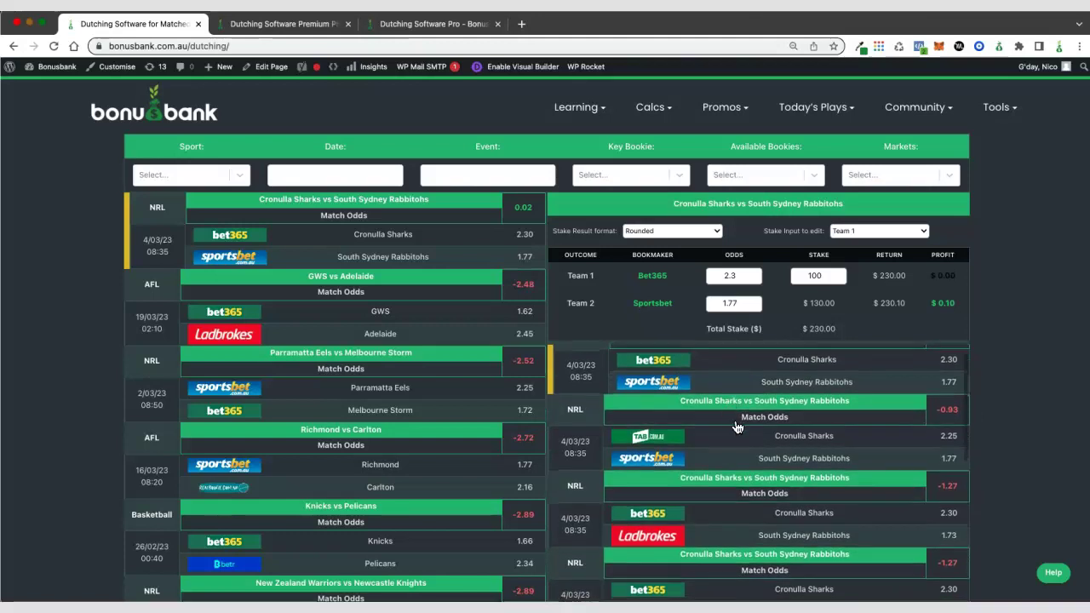
pyautogui.scroll(1, 737, 429)
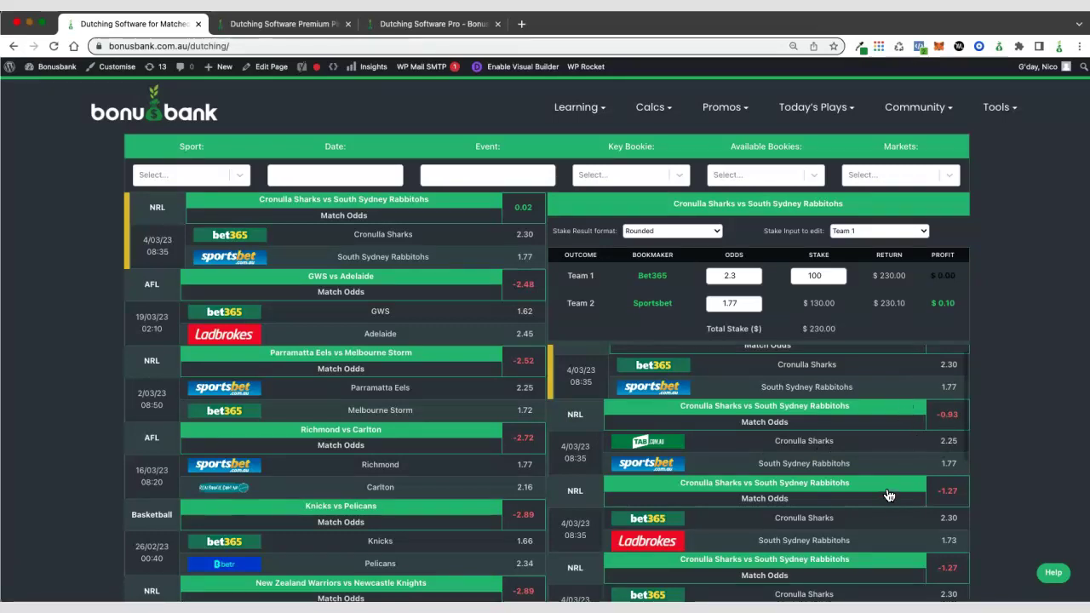
pyautogui.scroll(-1, 888, 495)
pyautogui.scroll(-1, 797, 514)
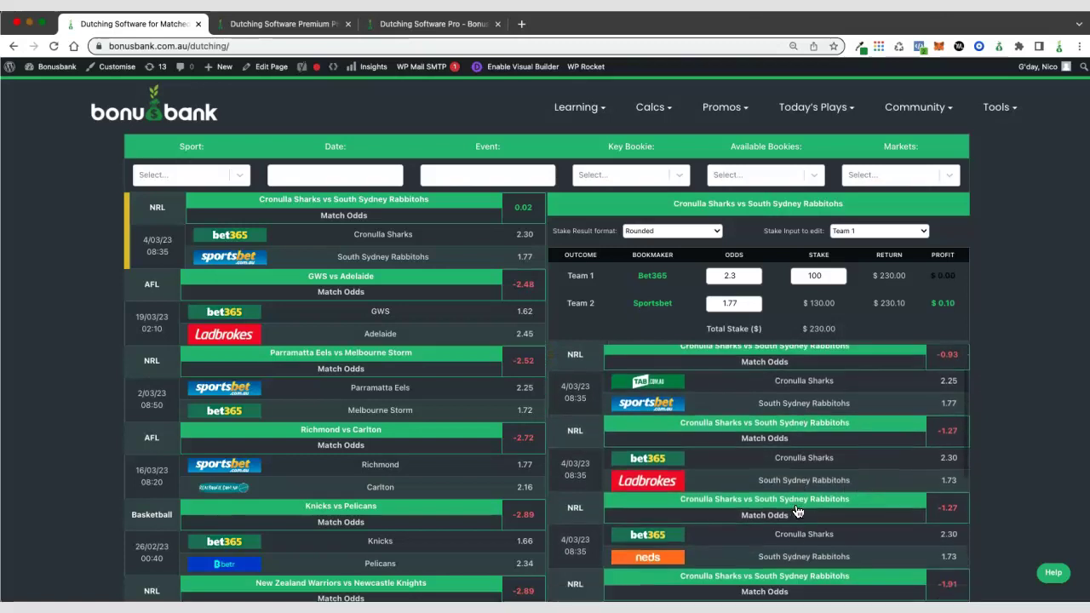
pyautogui.scroll(-1, 797, 511)
pyautogui.scroll(3, 800, 509)
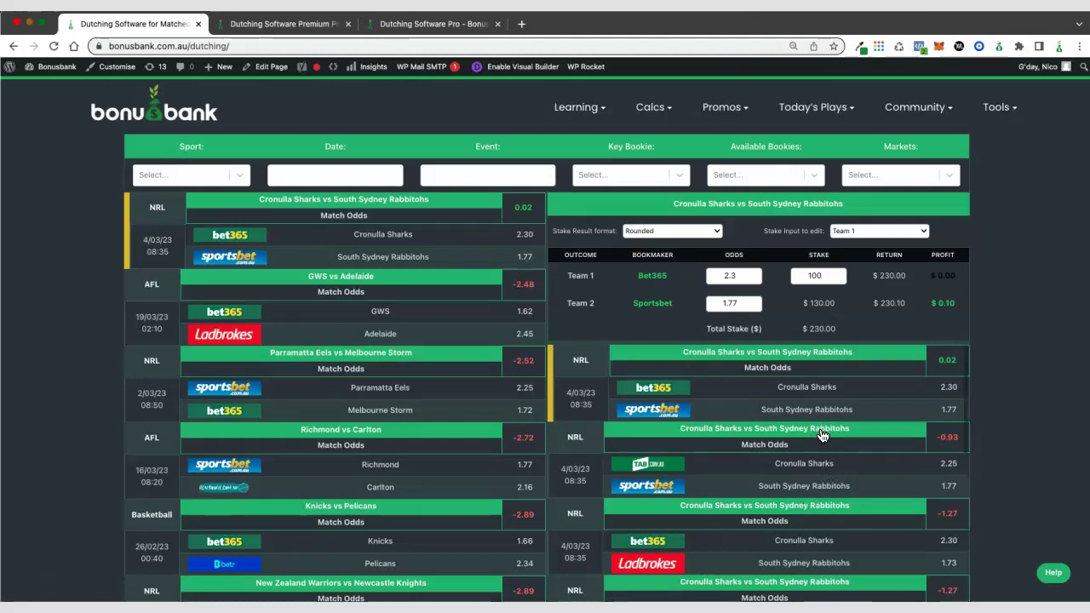
# Use Select all in Available Bookies to include all 23 bookies.
pyautogui.click(817, 177)
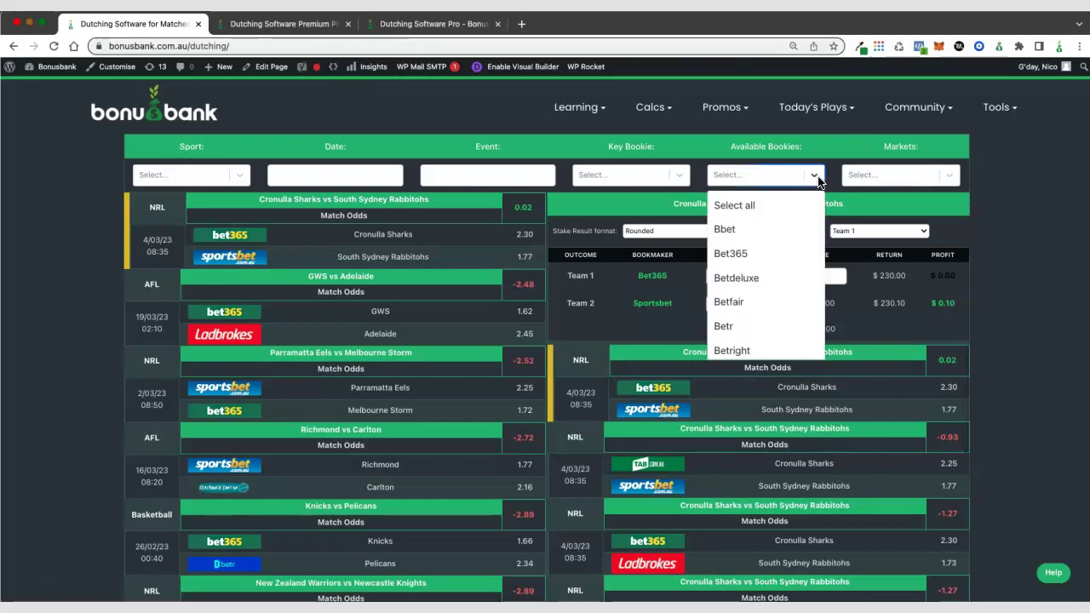
pyautogui.click(784, 204)
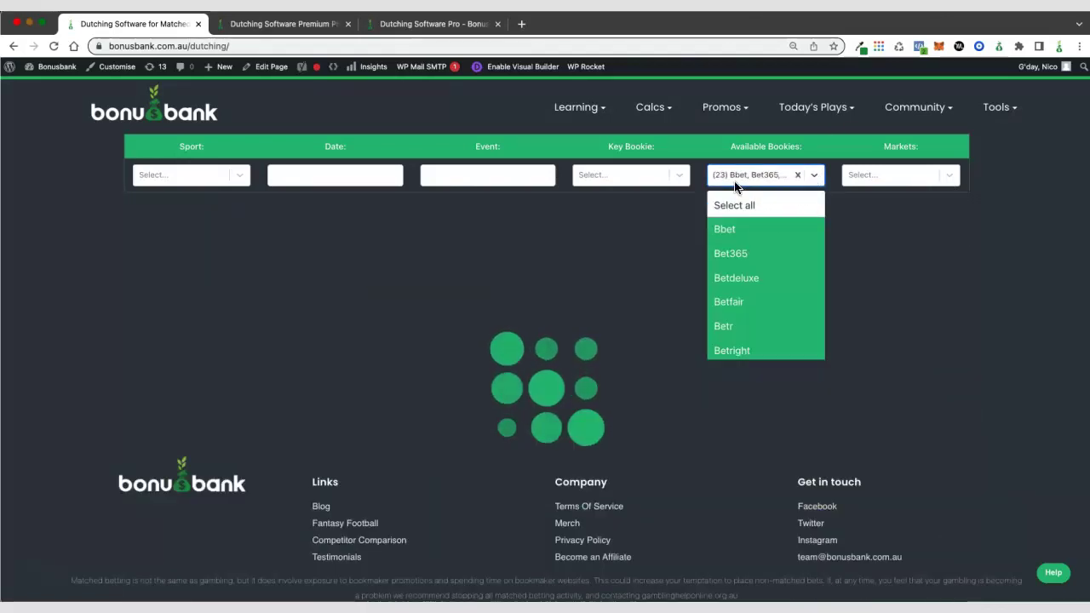
pyautogui.click(813, 176)
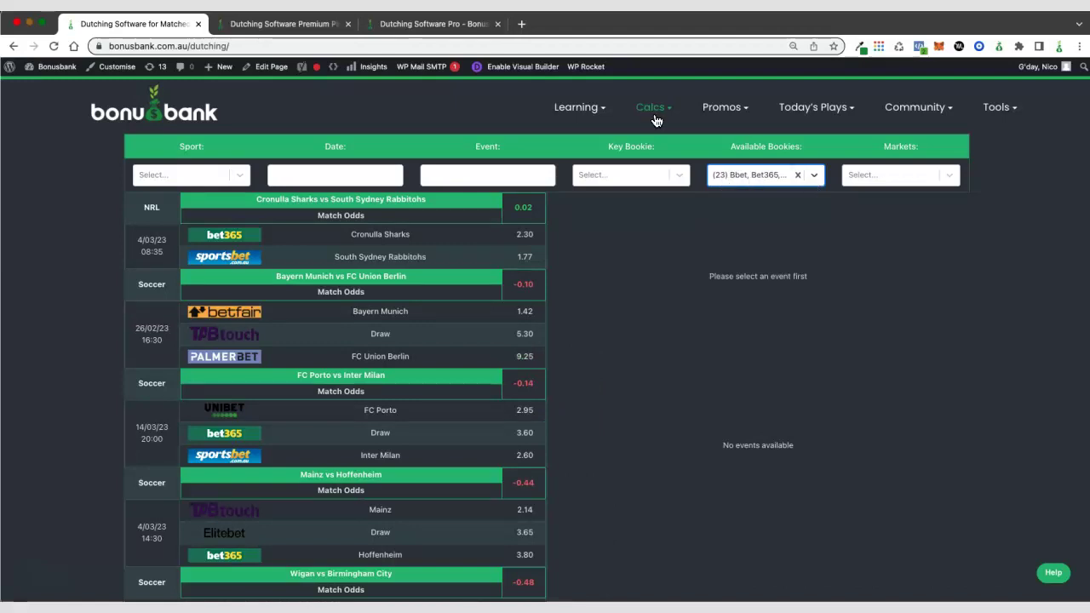
# On the Premium Plus page, include all 58 bookies via Select all in Available Bookies.
pyautogui.click(268, 24)
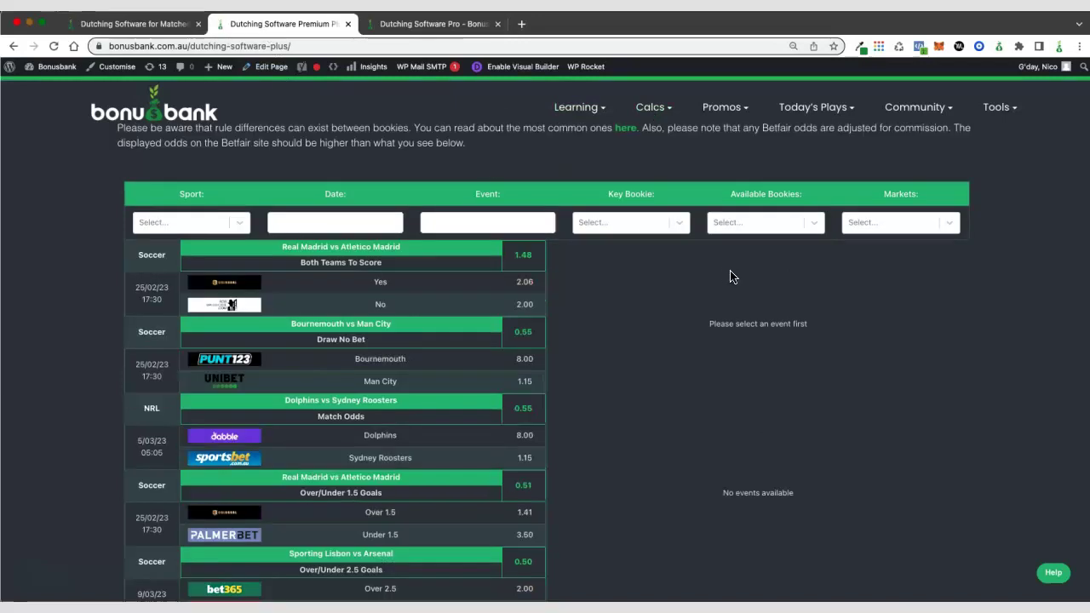
pyautogui.click(801, 228)
pyautogui.click(771, 253)
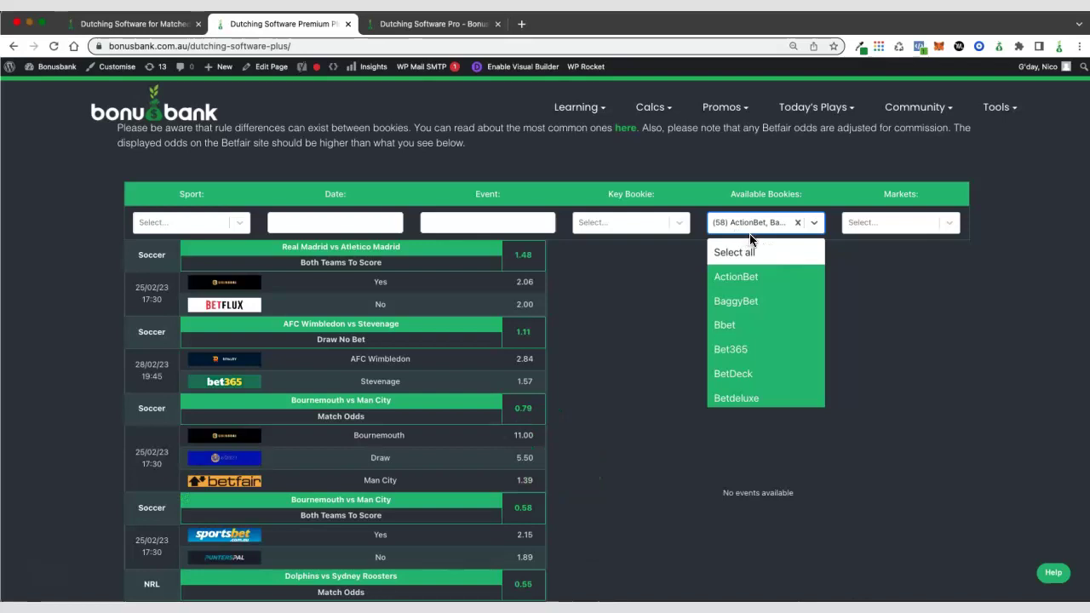
pyautogui.click(815, 228)
pyautogui.scroll(-1, 728, 213)
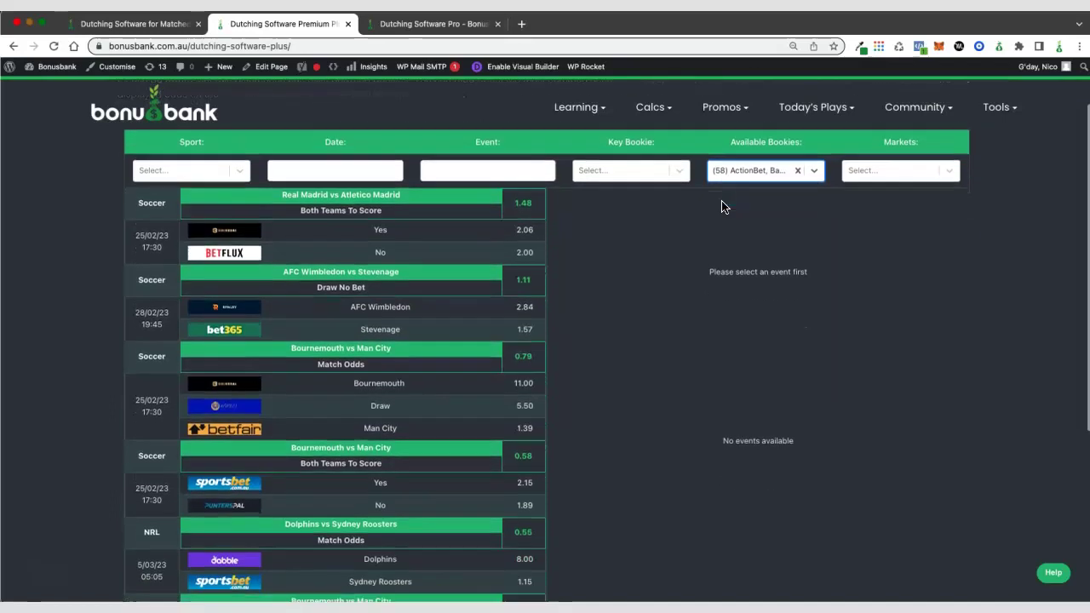
pyautogui.scroll(1, 721, 206)
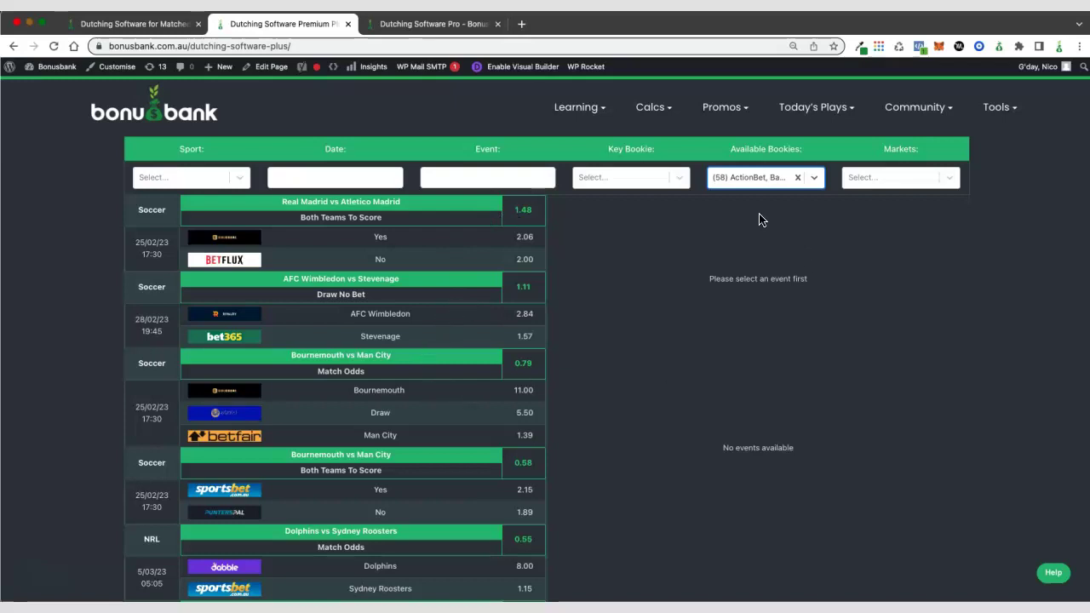
pyautogui.press('Tab')
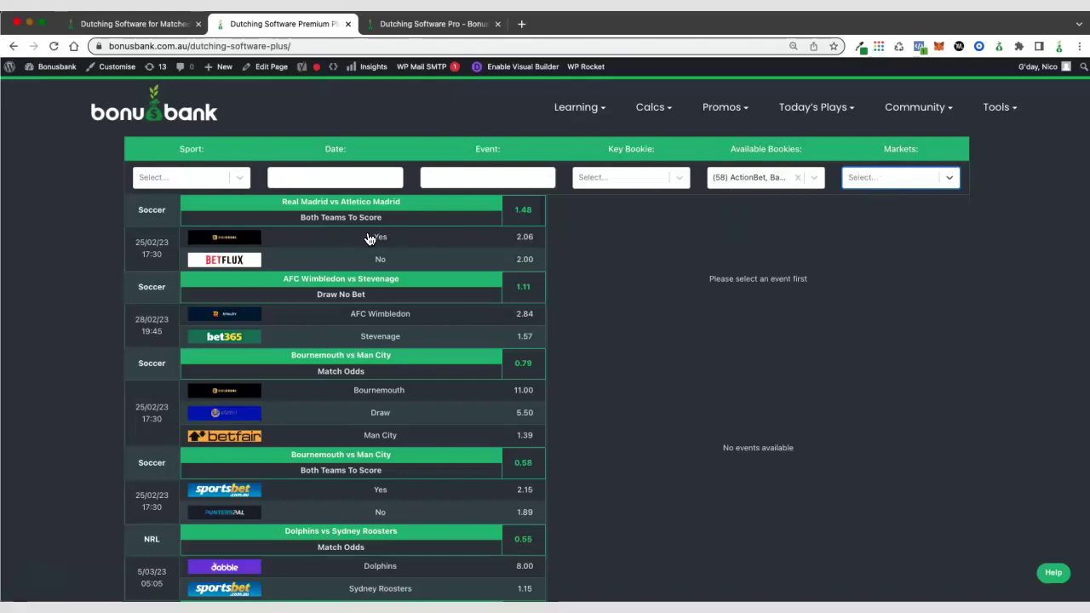
# Scroll down the 58-bookie Premium Plus list, then back up toward the top entries.
pyautogui.scroll(-3, 432, 344)
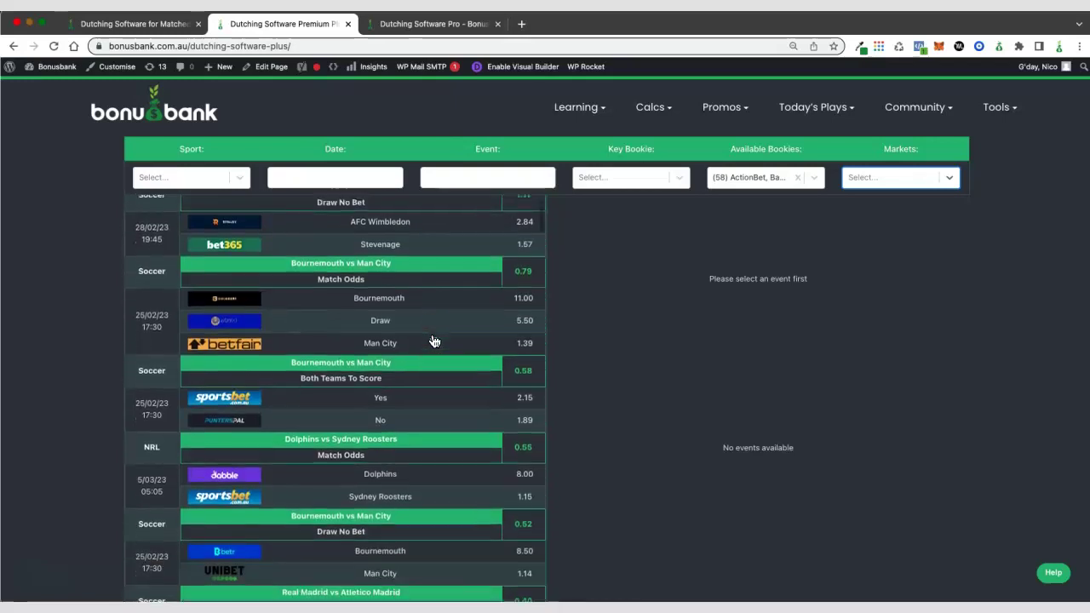
pyautogui.scroll(-10, 432, 347)
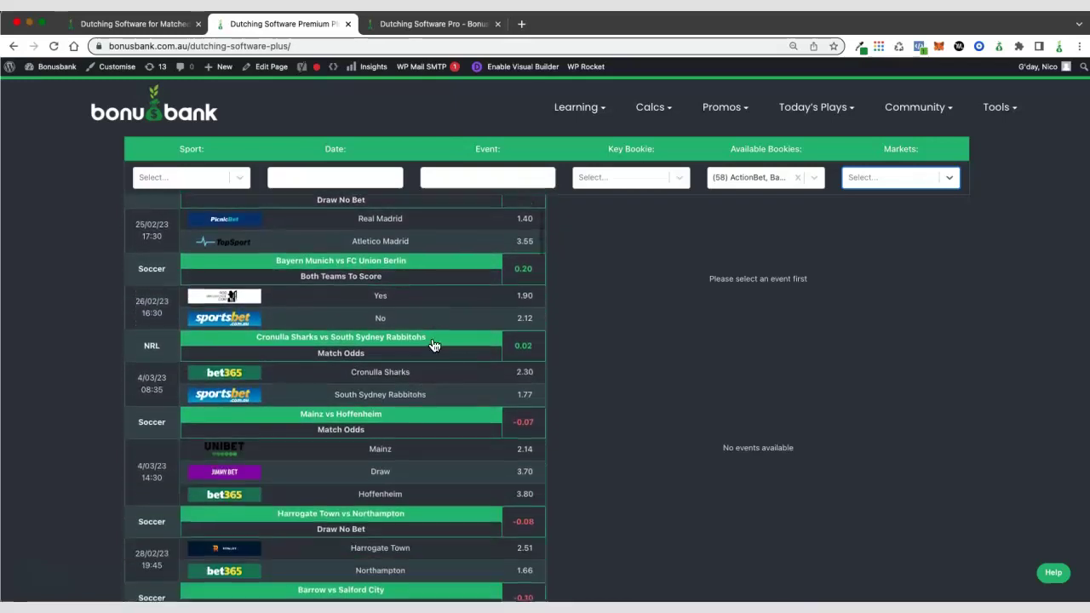
pyautogui.scroll(-12, 433, 356)
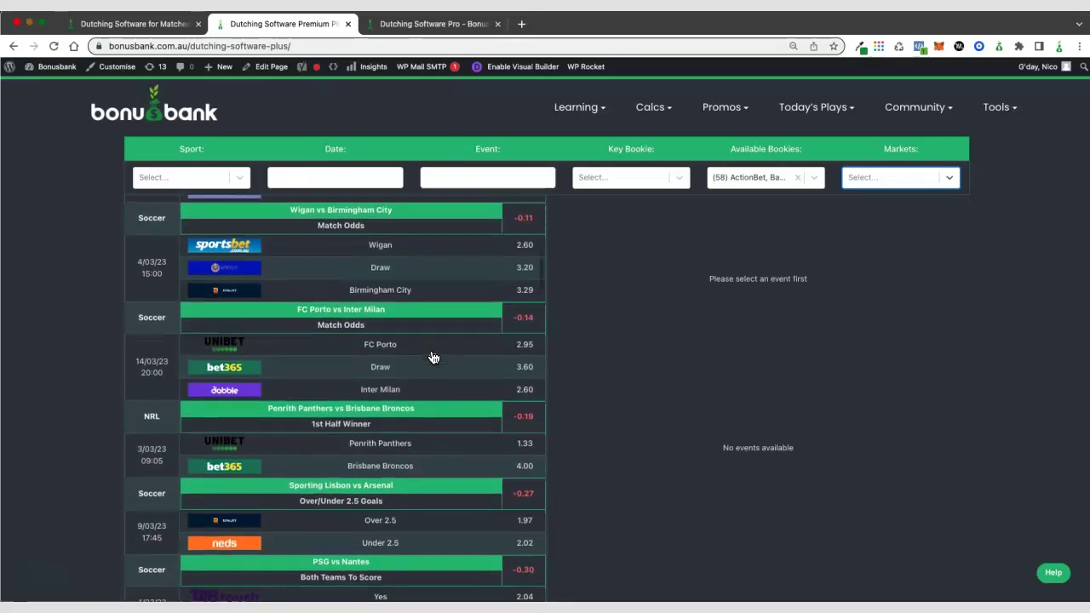
pyautogui.scroll(-2, 414, 292)
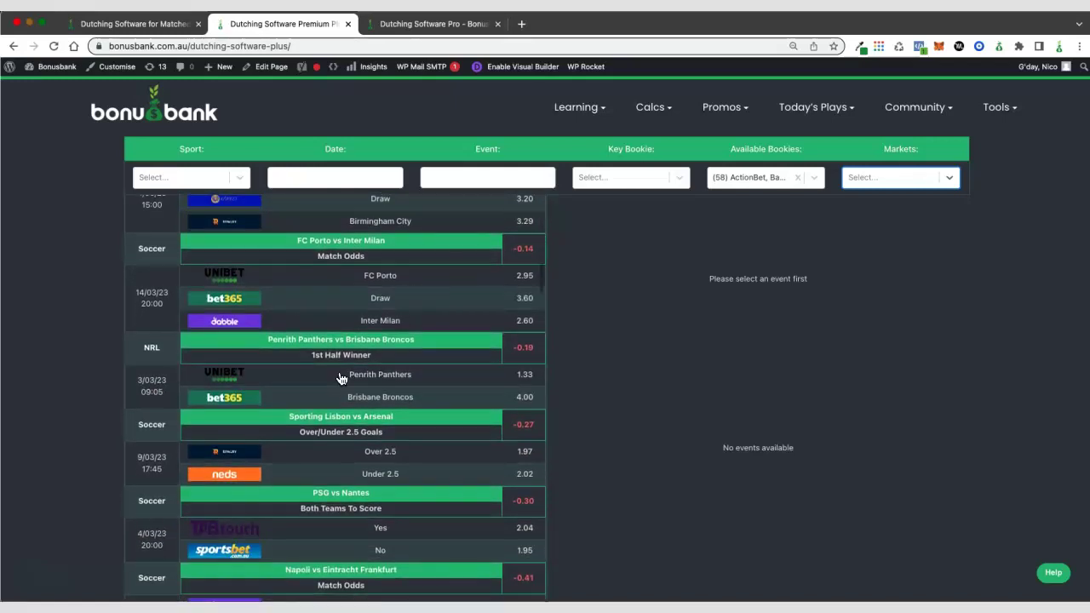
pyautogui.scroll(-8, 343, 377)
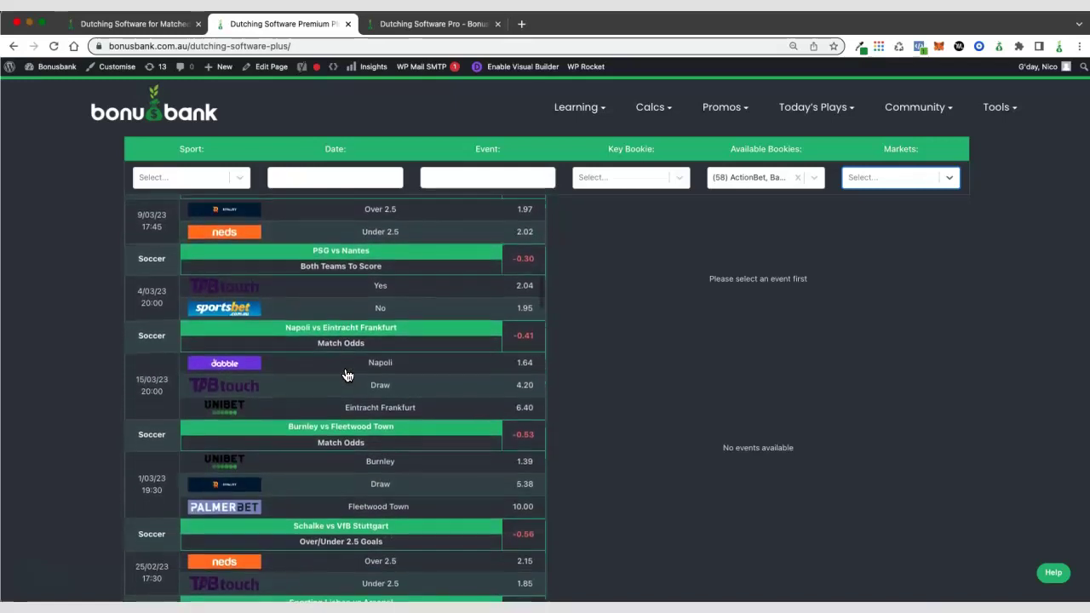
pyautogui.scroll(-1, 349, 376)
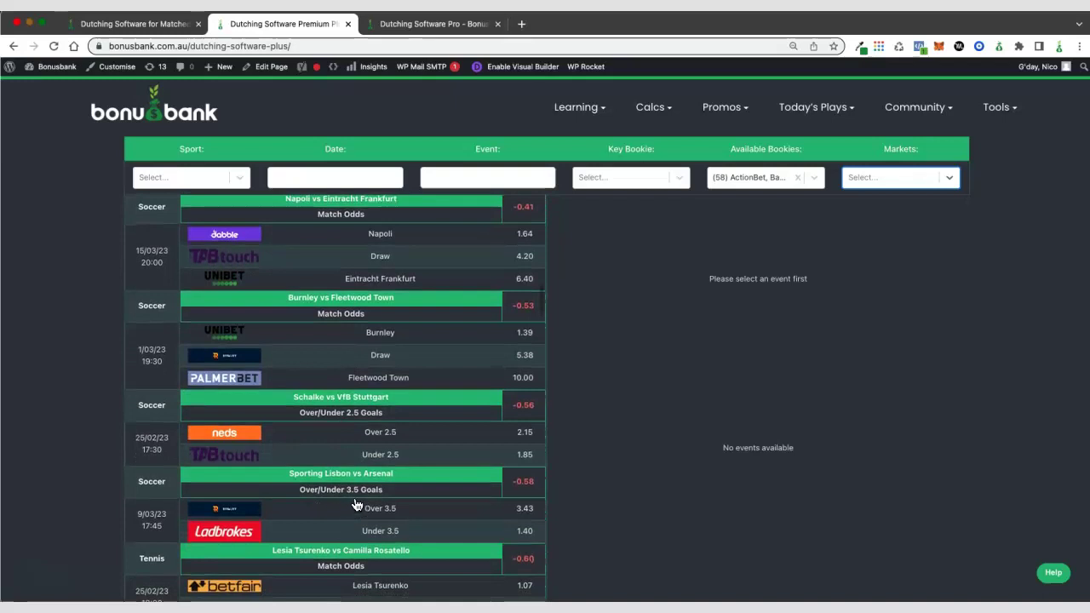
pyautogui.scroll(-15, 416, 383)
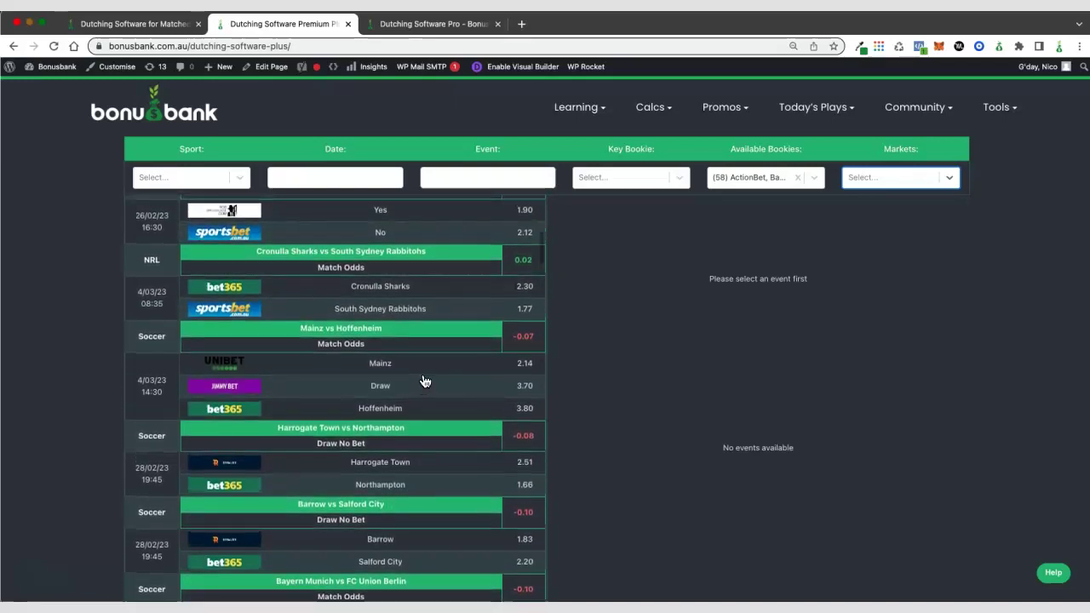
pyautogui.scroll(1, 428, 377)
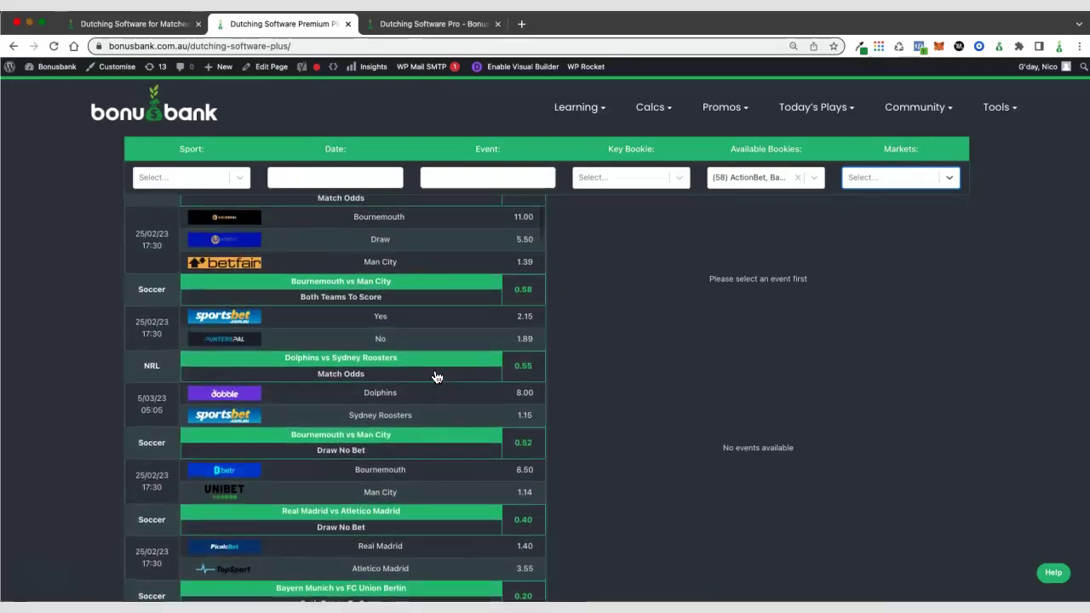
pyautogui.scroll(2, 436, 378)
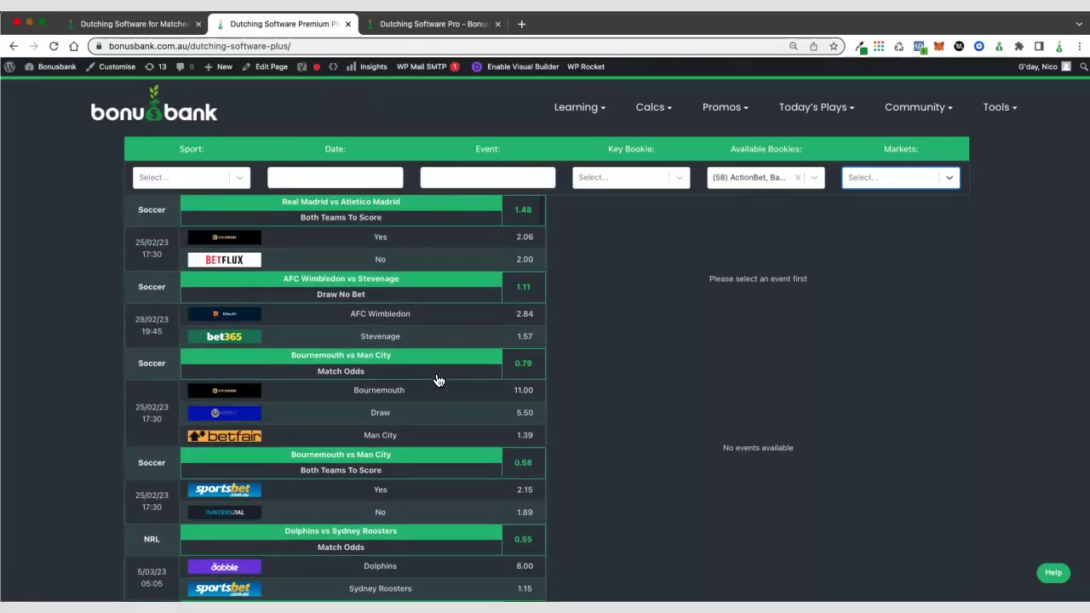
# Switch to the Dutching Software Pro page and scroll through its basketball player-prop bets.
pyautogui.click(433, 26)
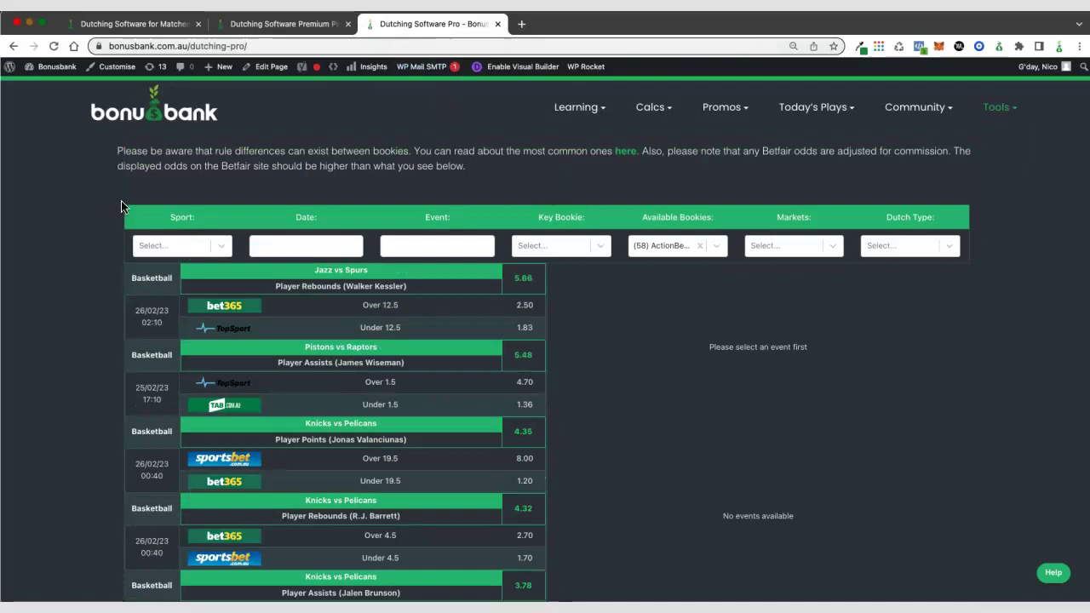
pyautogui.scroll(-1, 74, 216)
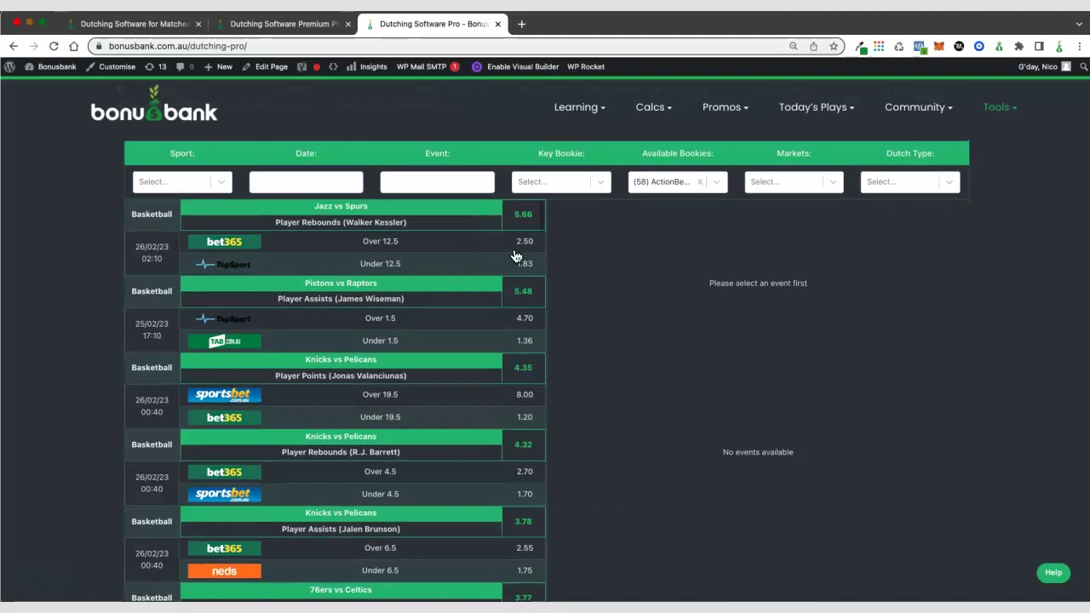
pyautogui.scroll(-10, 426, 389)
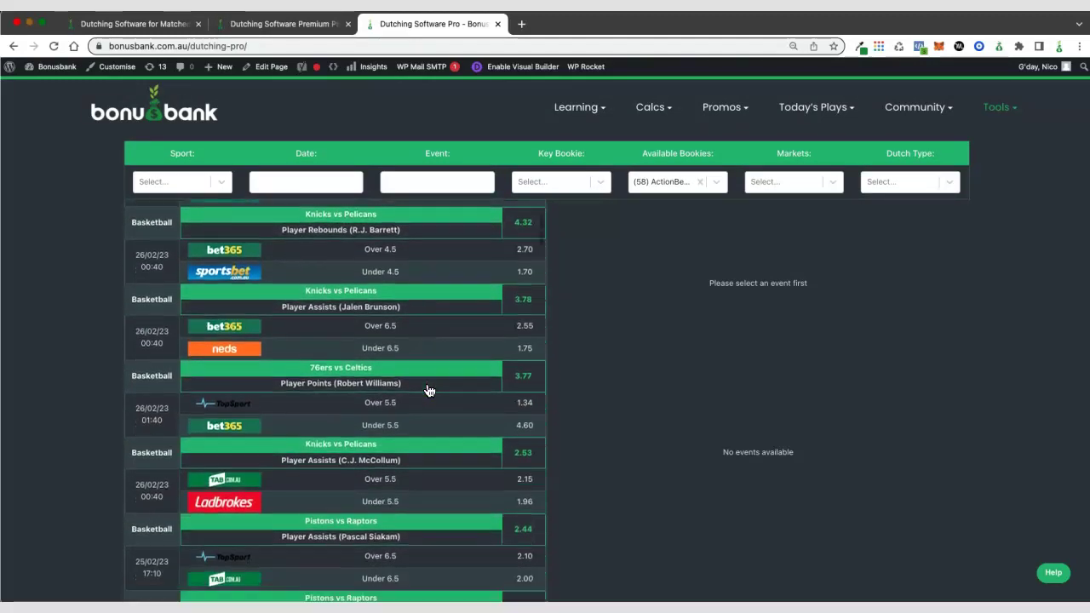
pyautogui.scroll(-15, 428, 390)
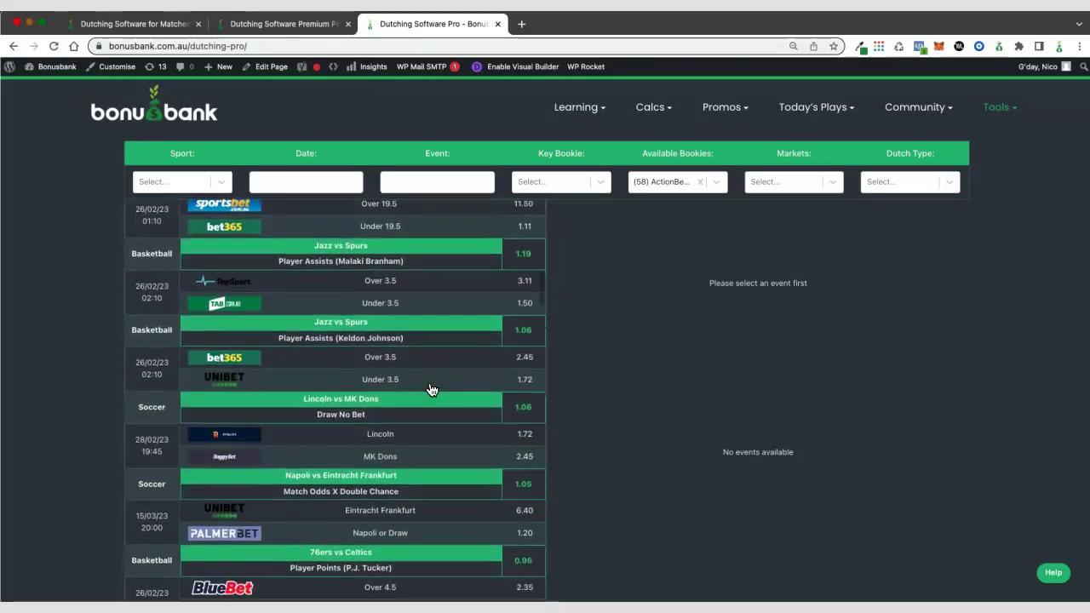
pyautogui.scroll(-15, 431, 389)
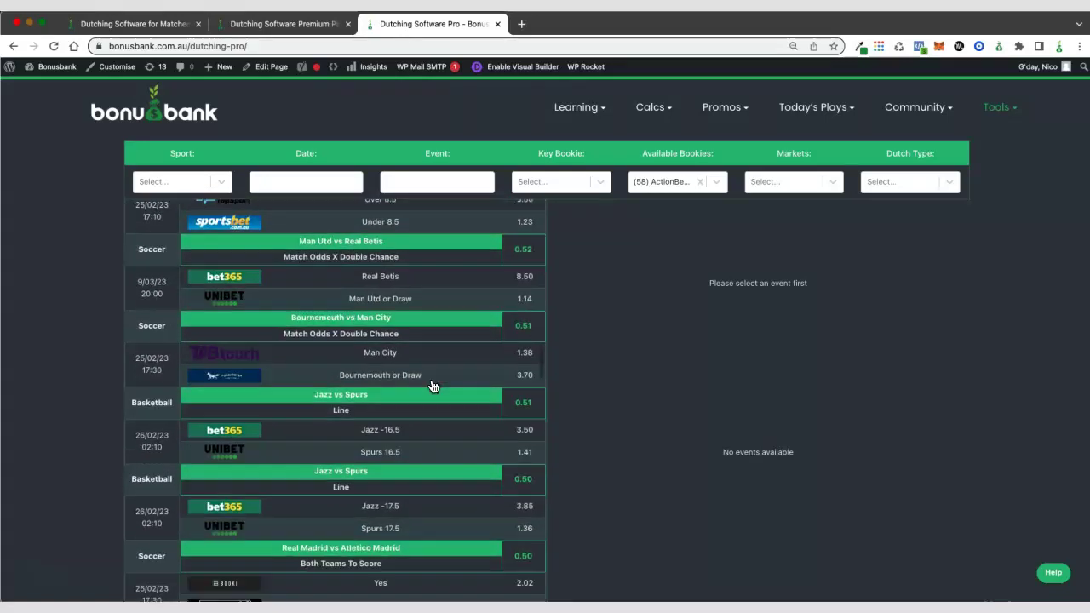
pyautogui.scroll(-15, 431, 387)
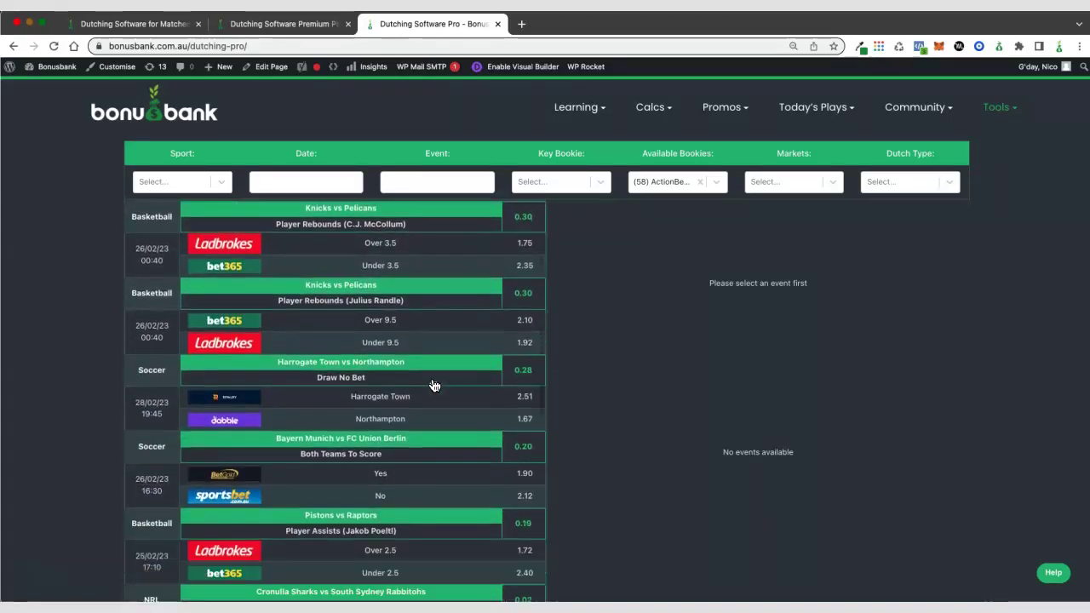
pyautogui.scroll(-15, 432, 387)
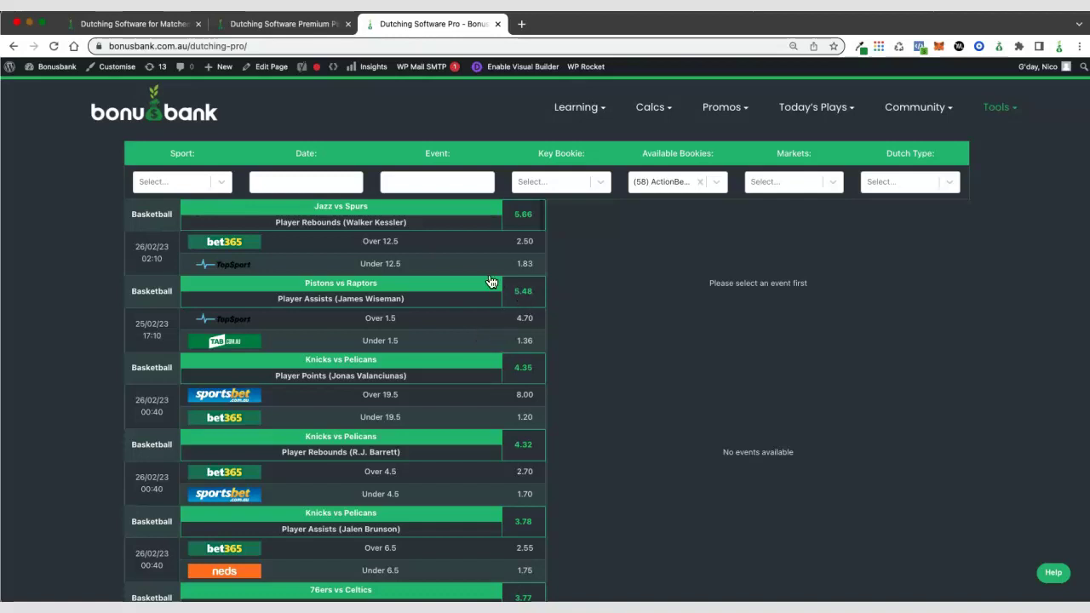
# Scroll the Pro list down past player props to the Total Points and Double Chance rows.
pyautogui.scroll(-3, 458, 347)
pyautogui.scroll(-10, 458, 347)
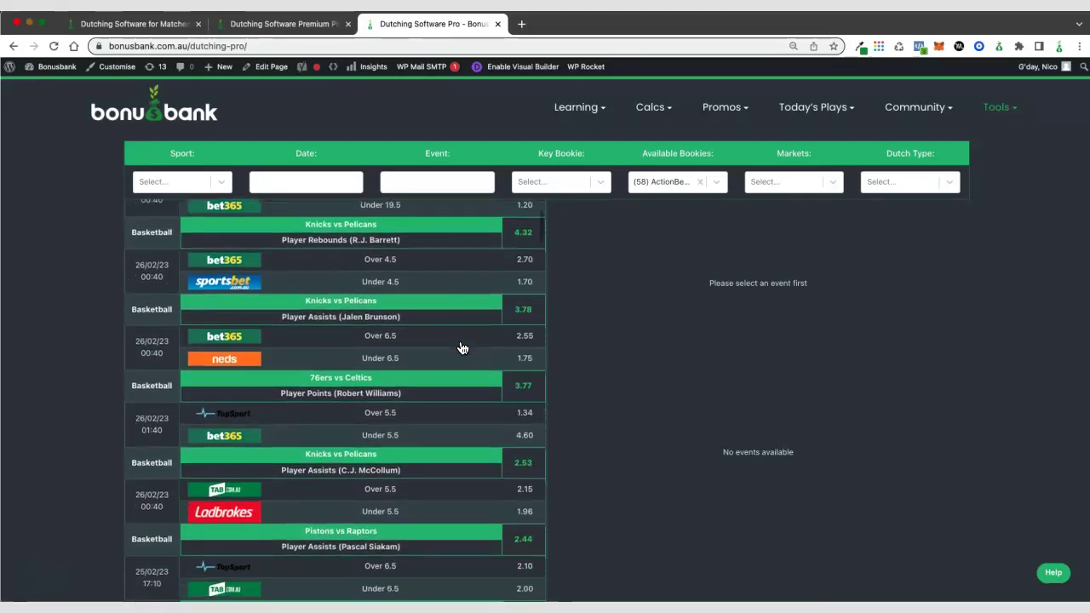
pyautogui.scroll(-4, 465, 344)
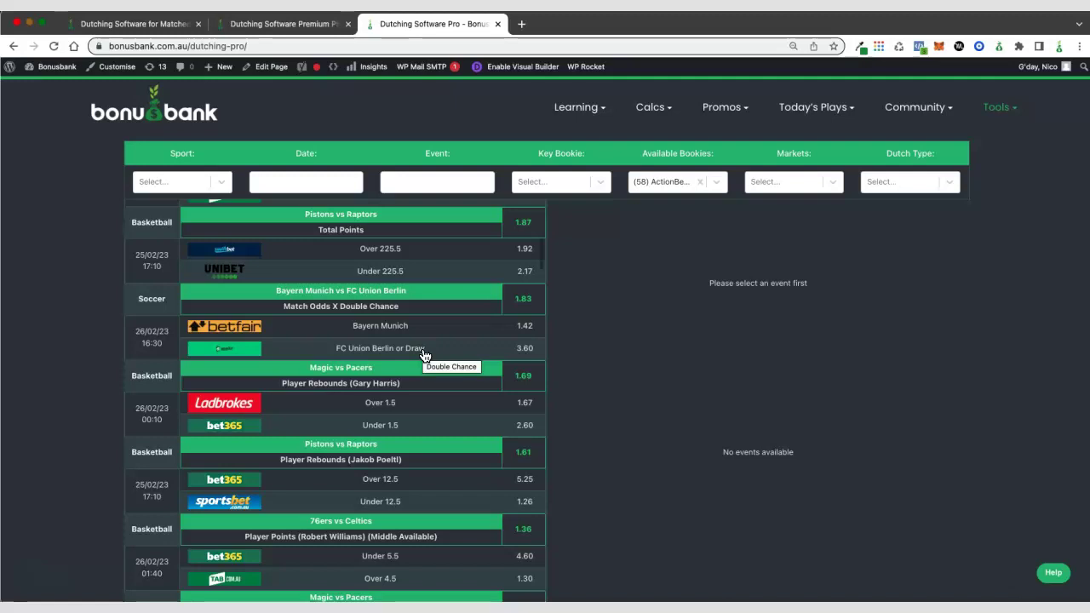
# Scroll until the 76ers vs Celtics Player Points middle at 1.36 sits at the top.
pyautogui.scroll(-3, 440, 348)
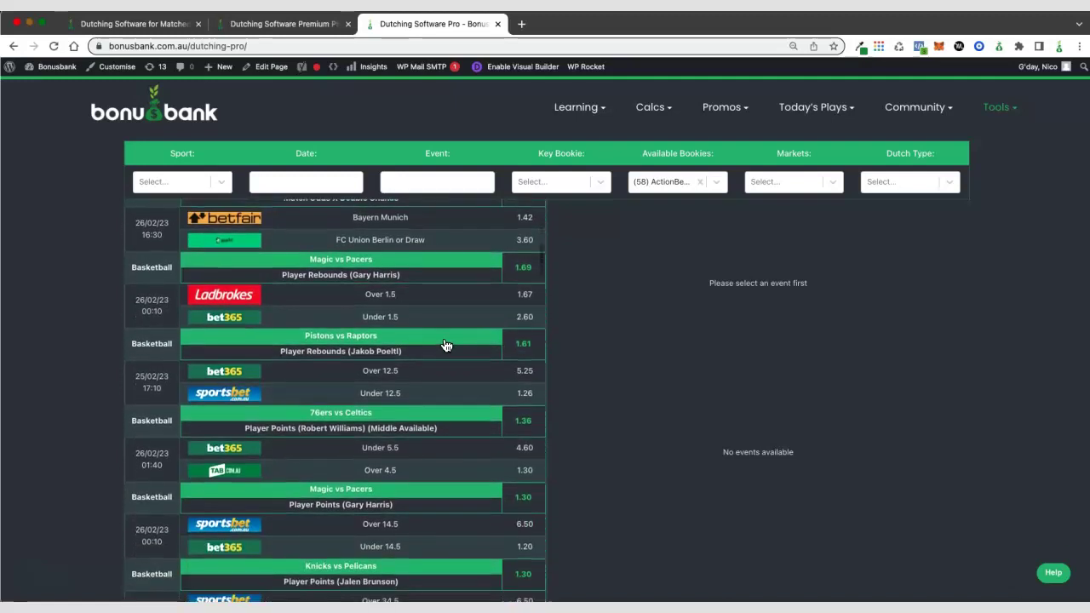
pyautogui.scroll(-3, 444, 343)
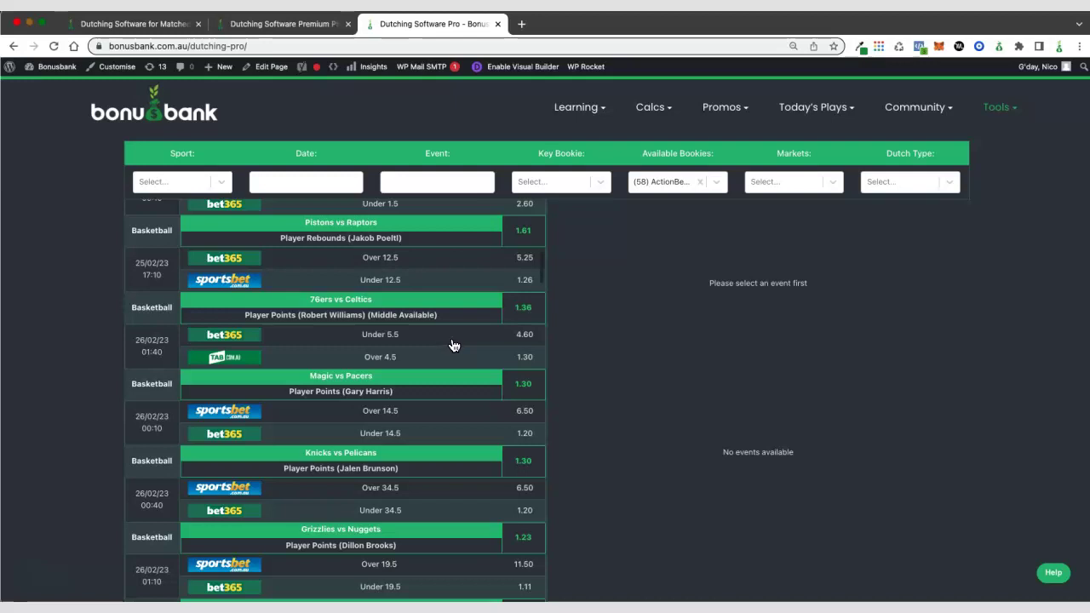
pyautogui.scroll(-2, 452, 340)
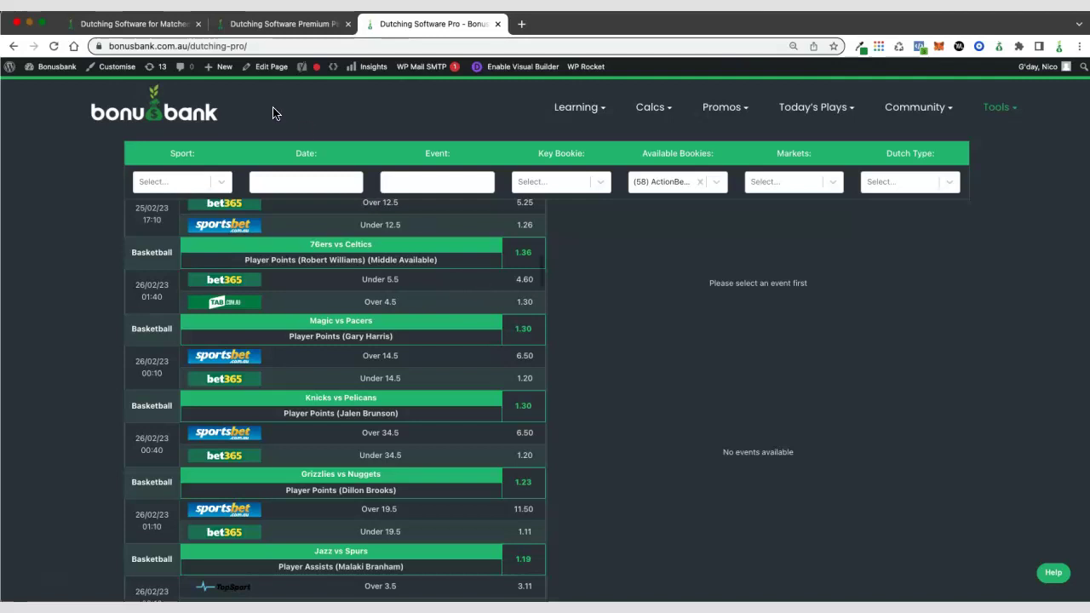
# View the basic and Premium Plus lists, then return to Pro's top Jazz vs Spurs 5.66 bet.
pyautogui.click(171, 27)
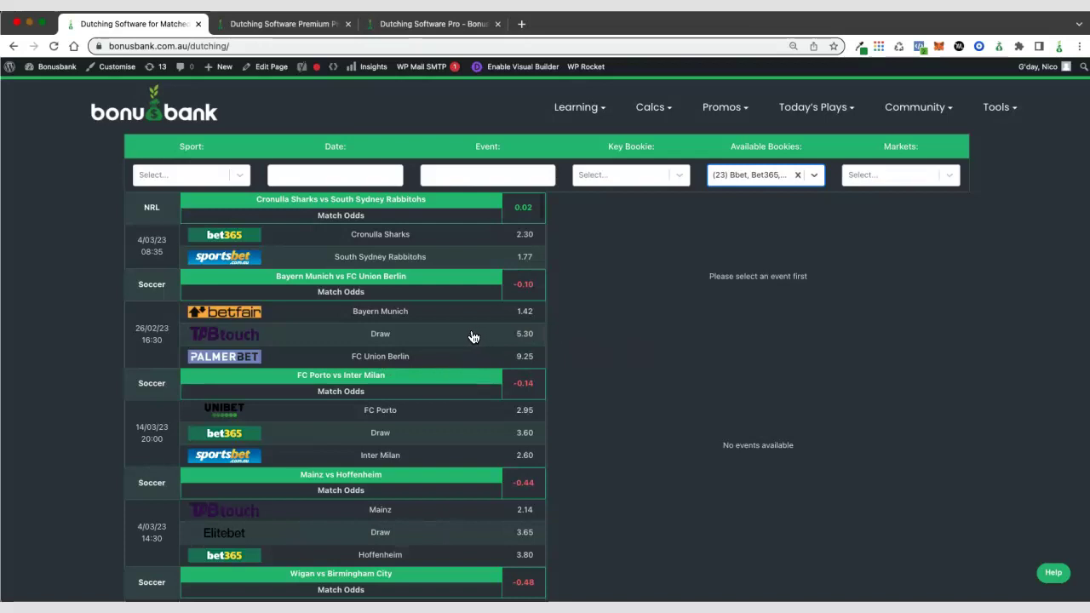
pyautogui.click(275, 26)
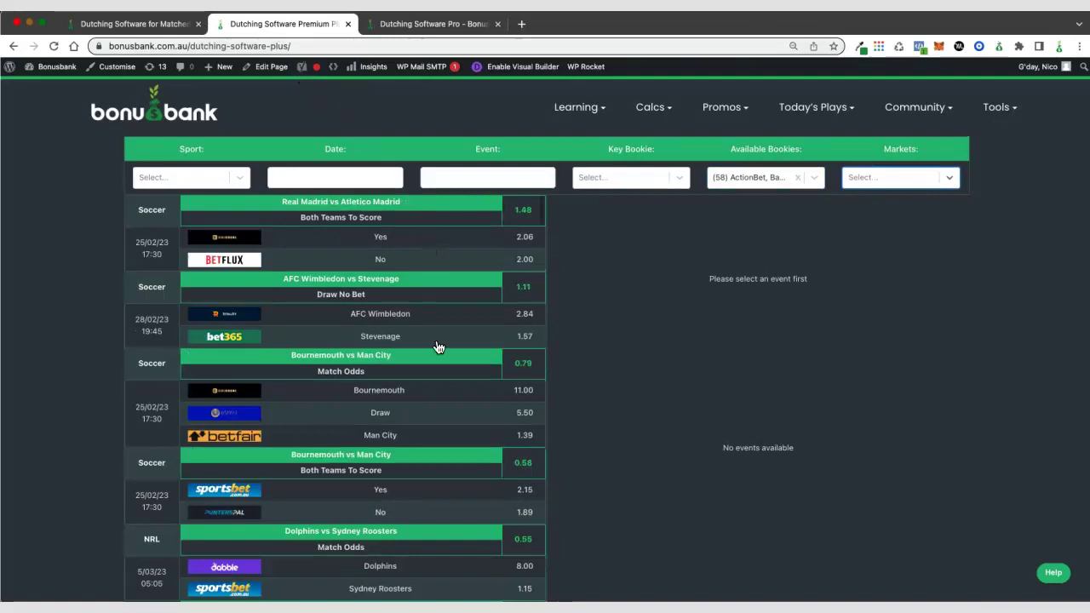
pyautogui.scroll(-2, 440, 346)
pyautogui.scroll(-2, 440, 345)
pyautogui.scroll(3, 440, 345)
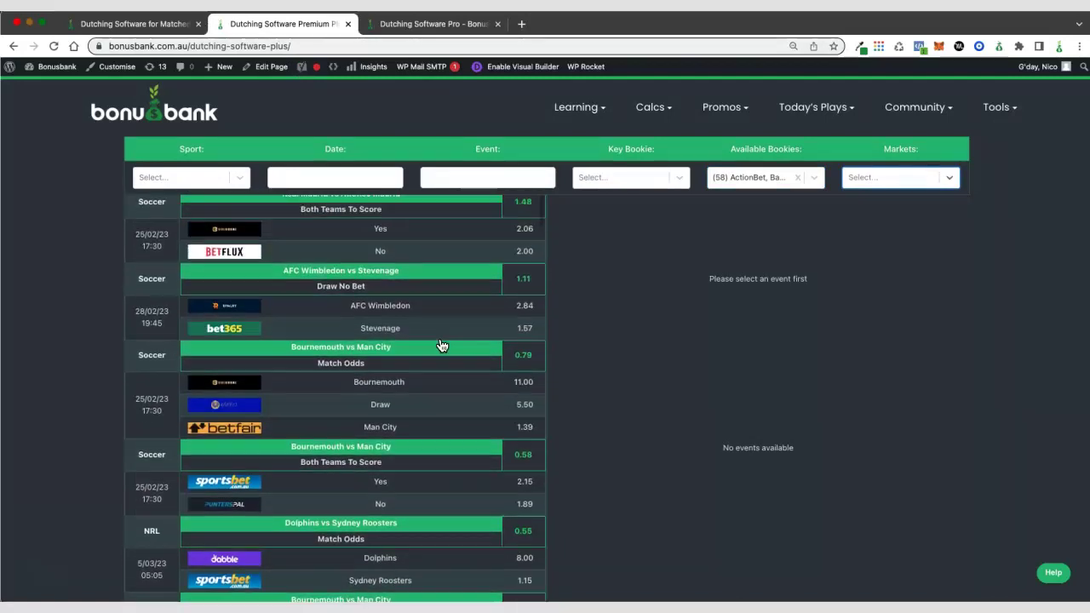
pyautogui.scroll(1, 441, 344)
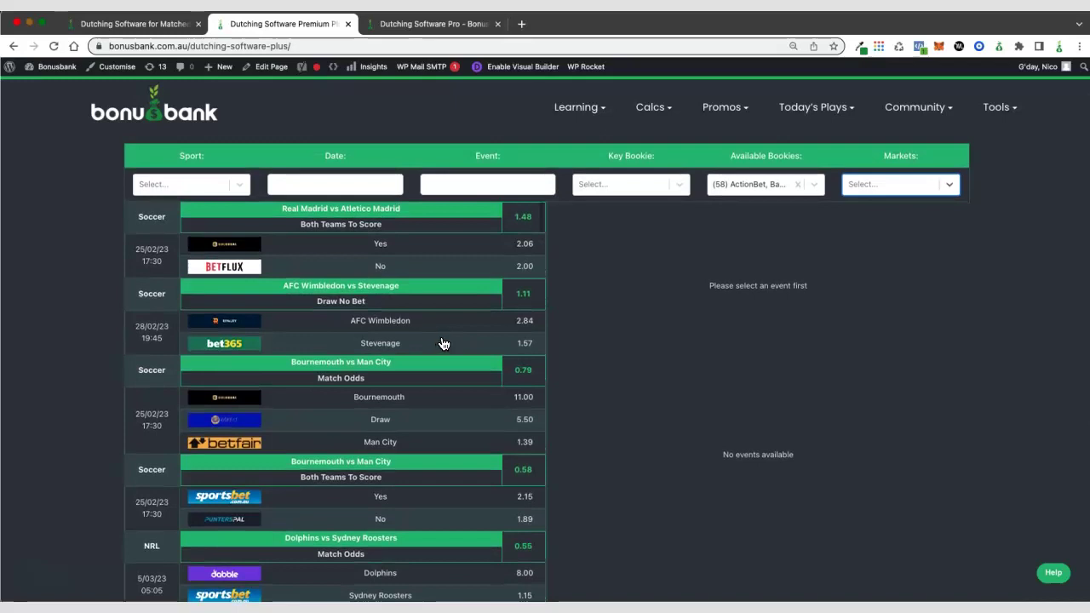
pyautogui.click(426, 24)
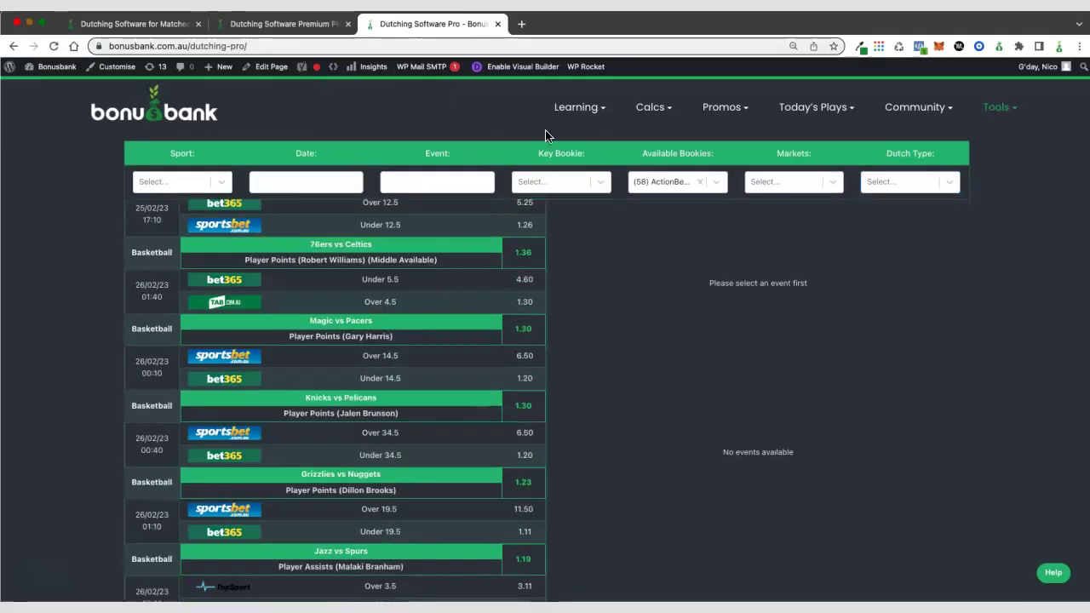
pyautogui.scroll(10, 451, 253)
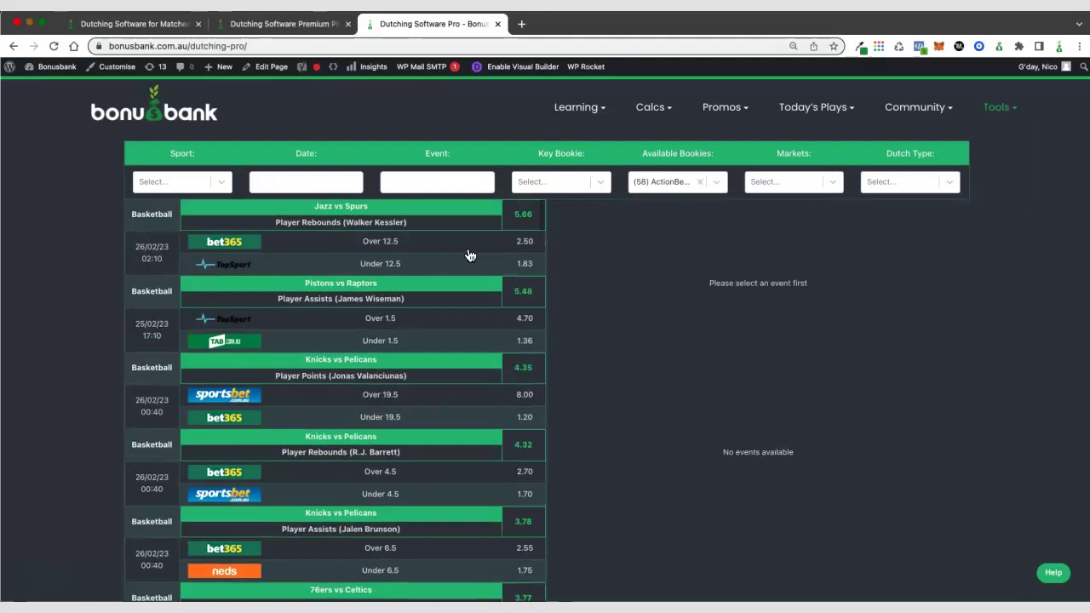